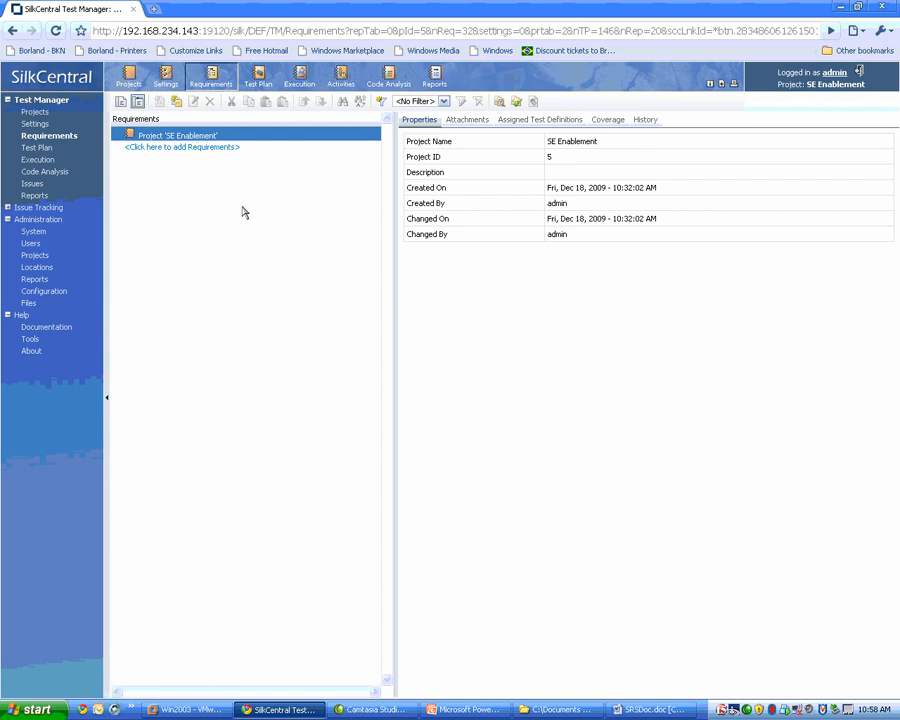
Start a requirements import from Word on project 'SE Enablement', using the RequirementsMapping.xml mapping file.
right_click(163, 142)
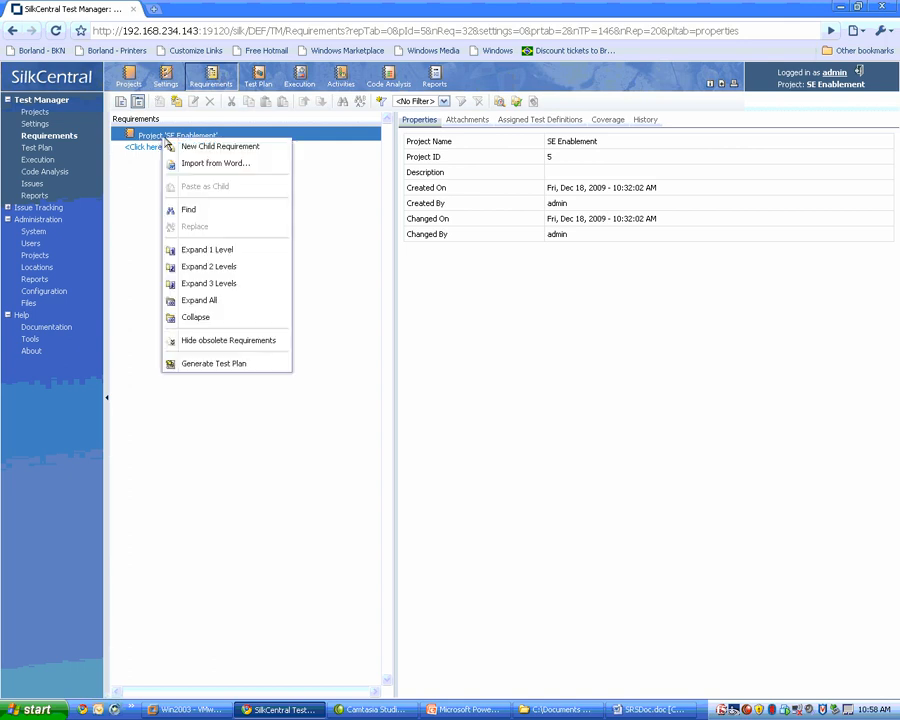
click(244, 168)
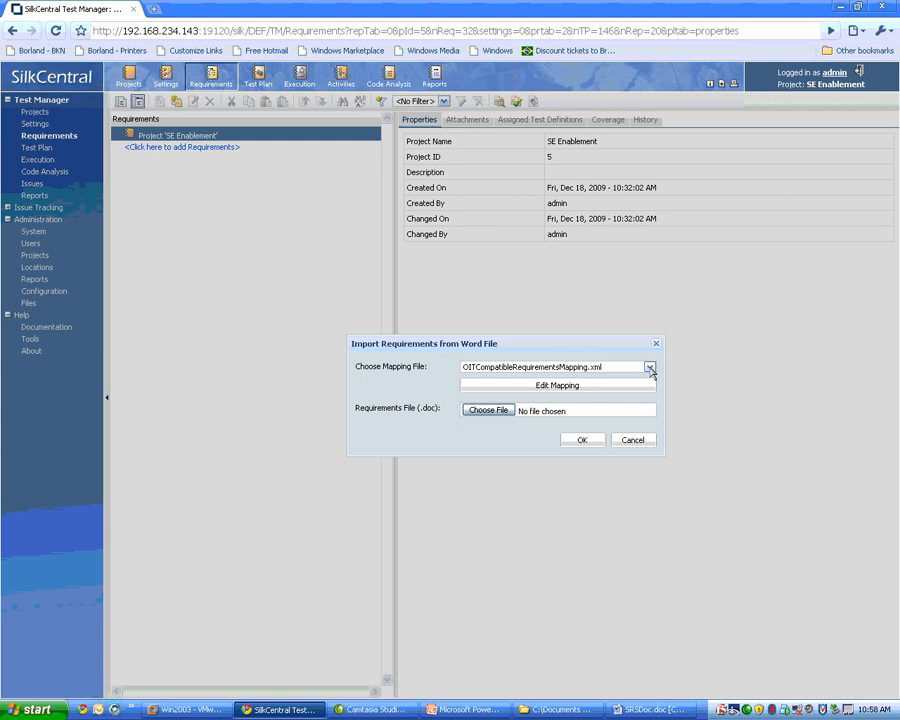
click(649, 368)
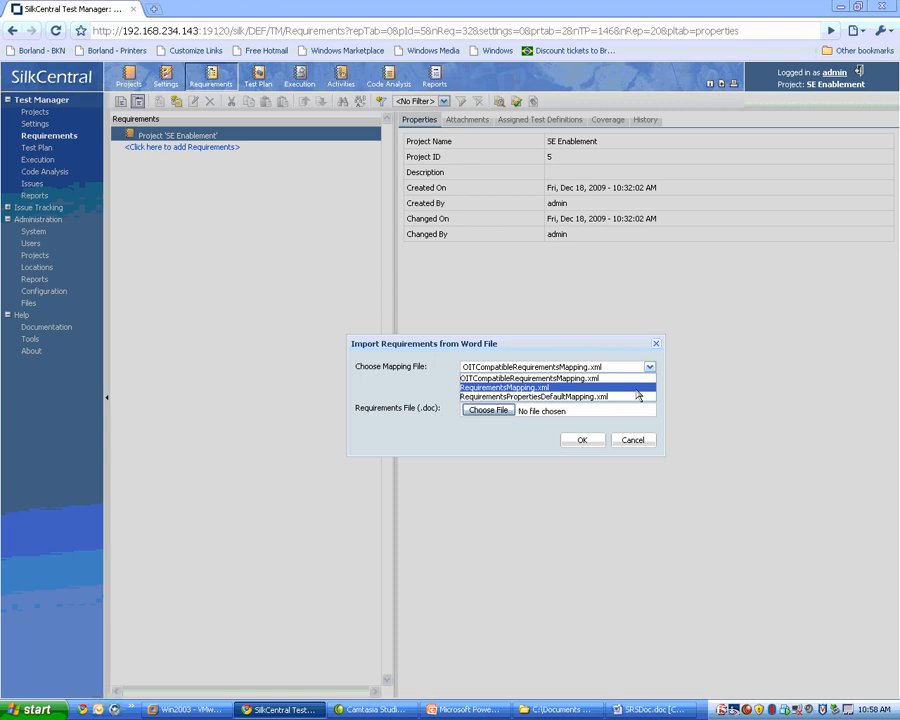
click(636, 388)
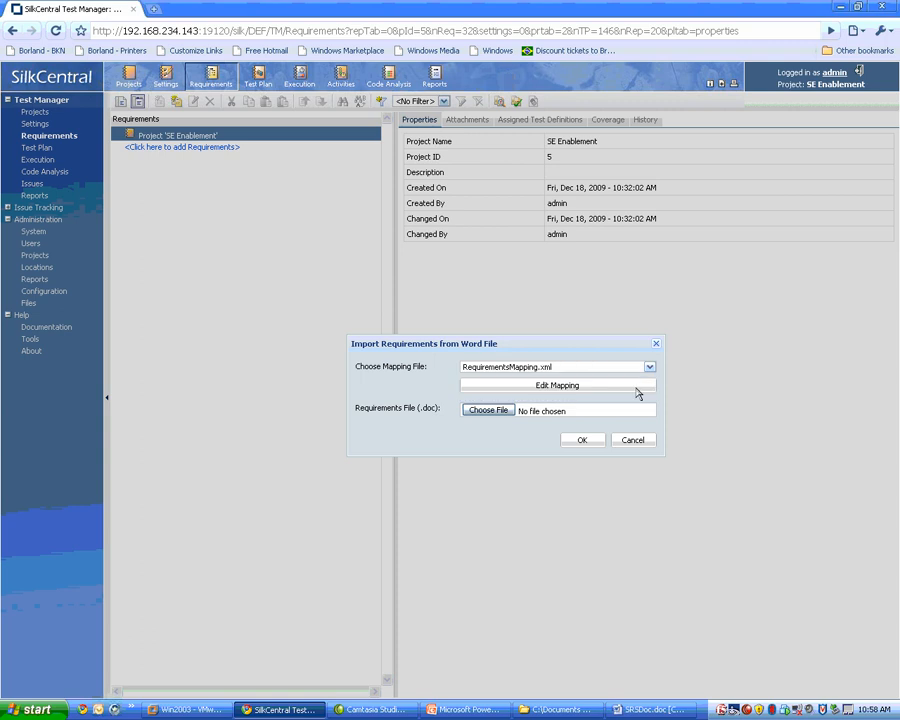
Review the Word styles mapped to name levels 1 and 2, description and external GUID, and save the mapping over the existing RequirementsMapping.xml.
click(558, 387)
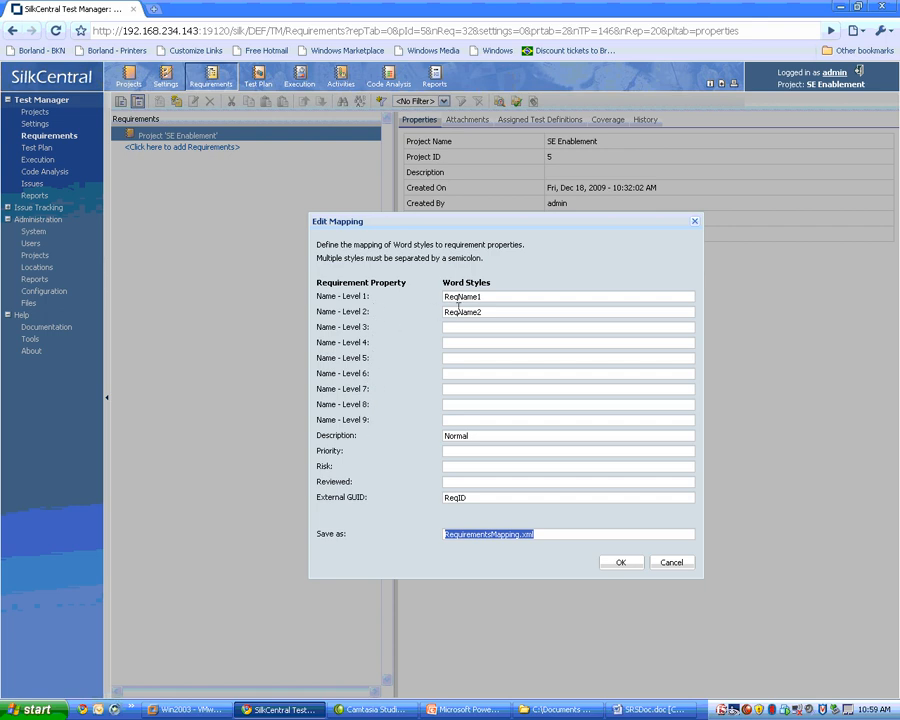
click(510, 296)
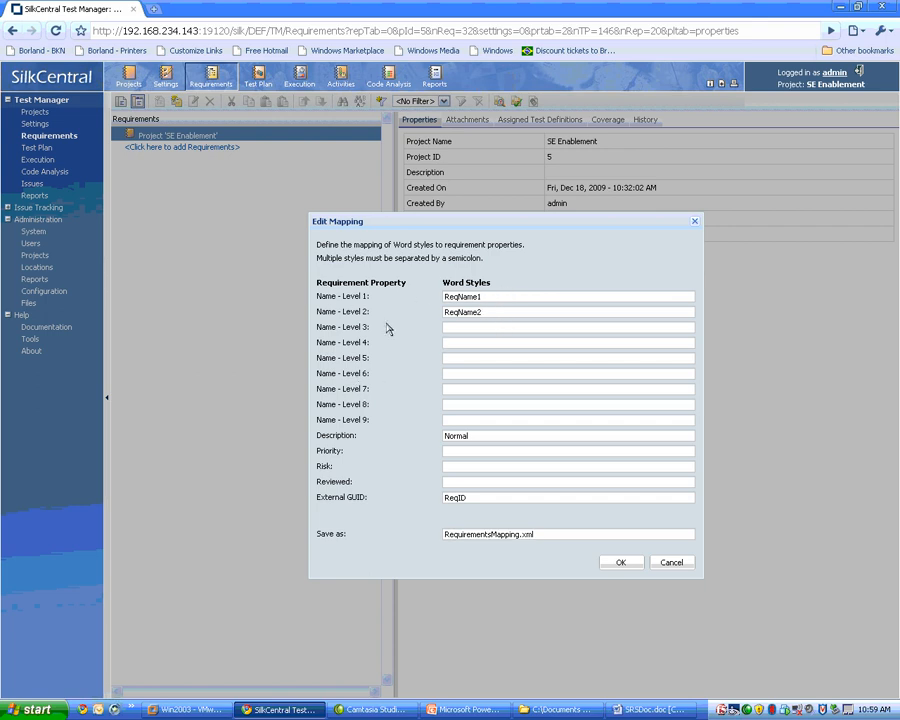
double_click(496, 295)
click(493, 312)
drag(493, 312, 421, 317)
click(484, 435)
drag(484, 435, 436, 440)
drag(473, 497, 438, 496)
click(621, 563)
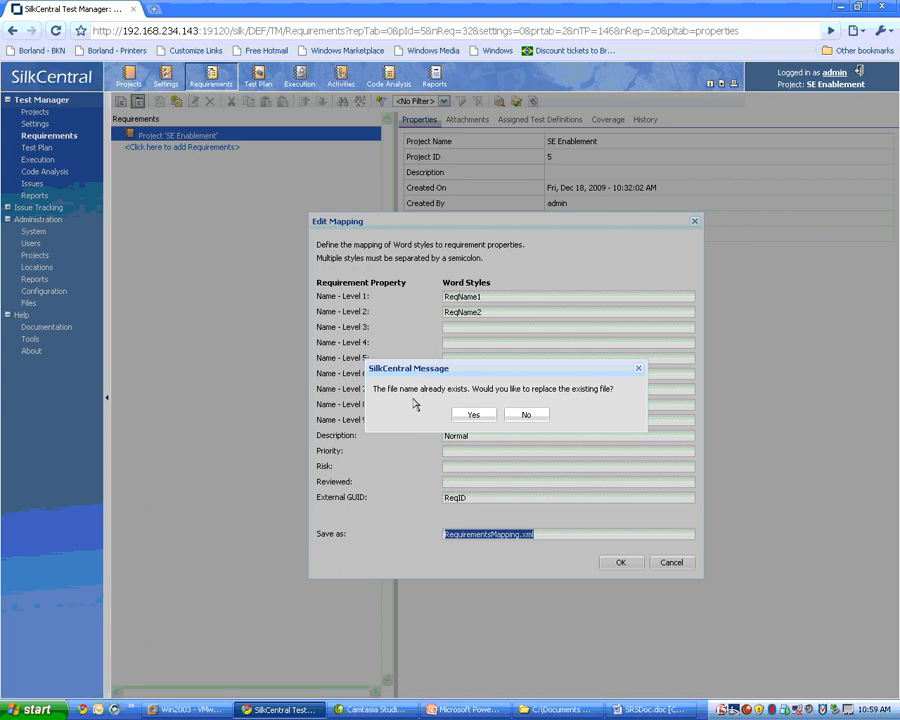
click(475, 416)
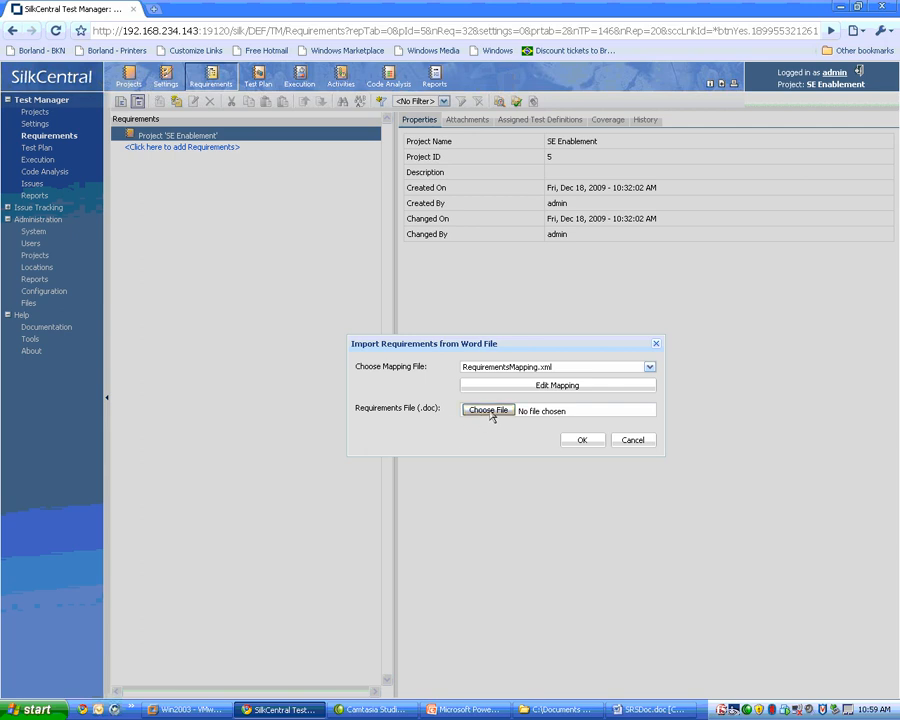
Choose SRSDoc.doc from the Document Import folder as the requirements file and run the import.
click(489, 410)
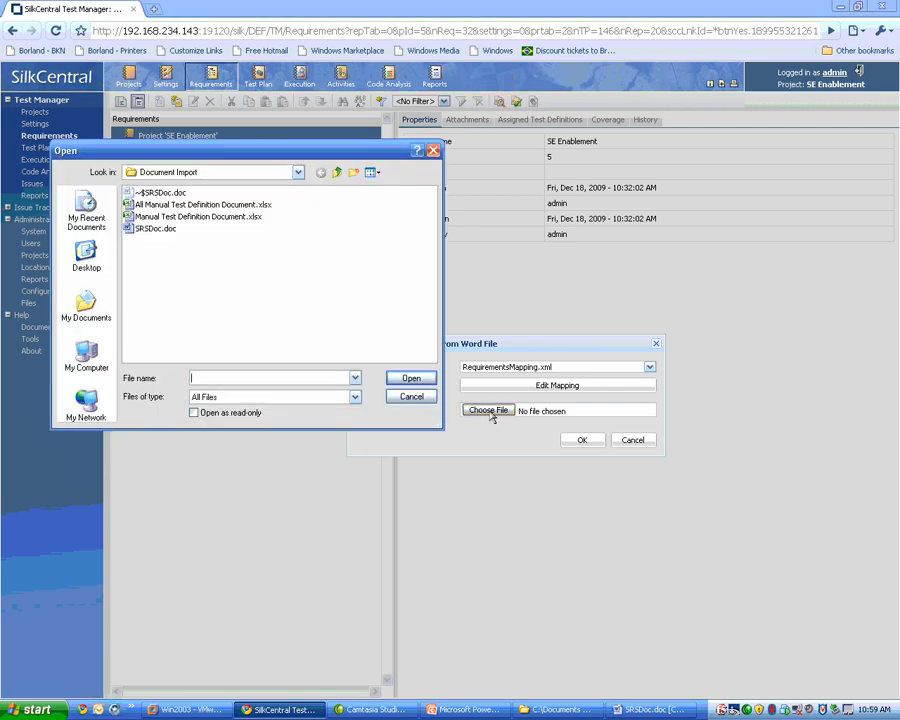
click(157, 230)
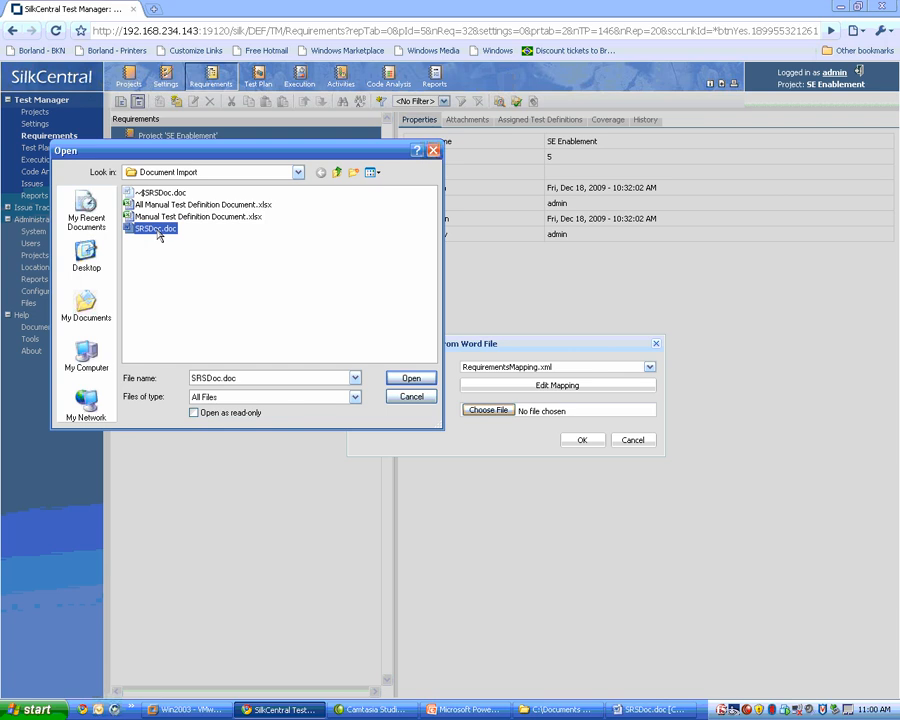
click(412, 379)
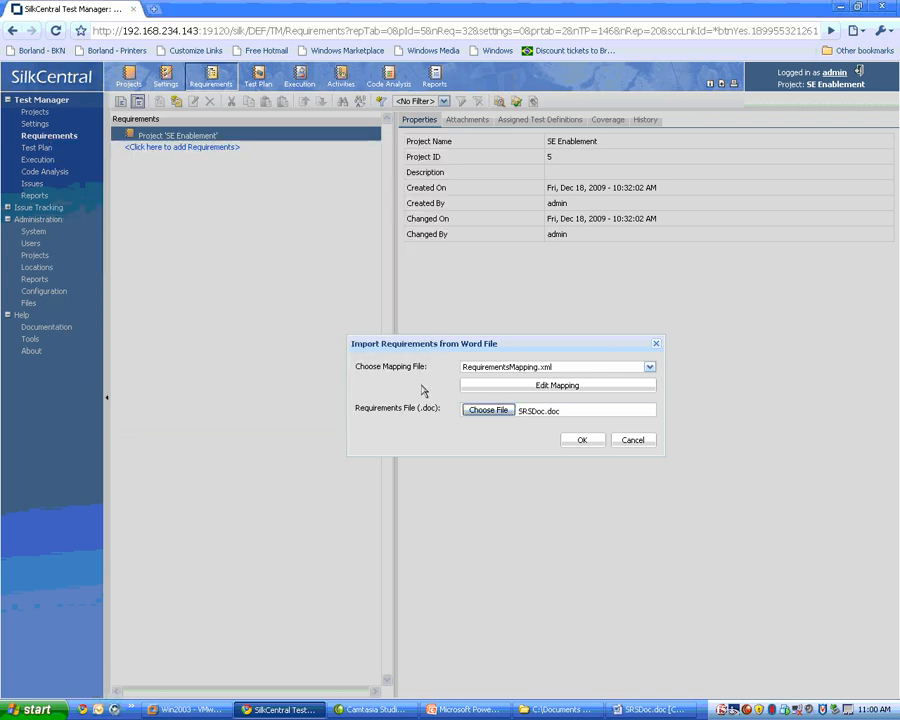
click(580, 441)
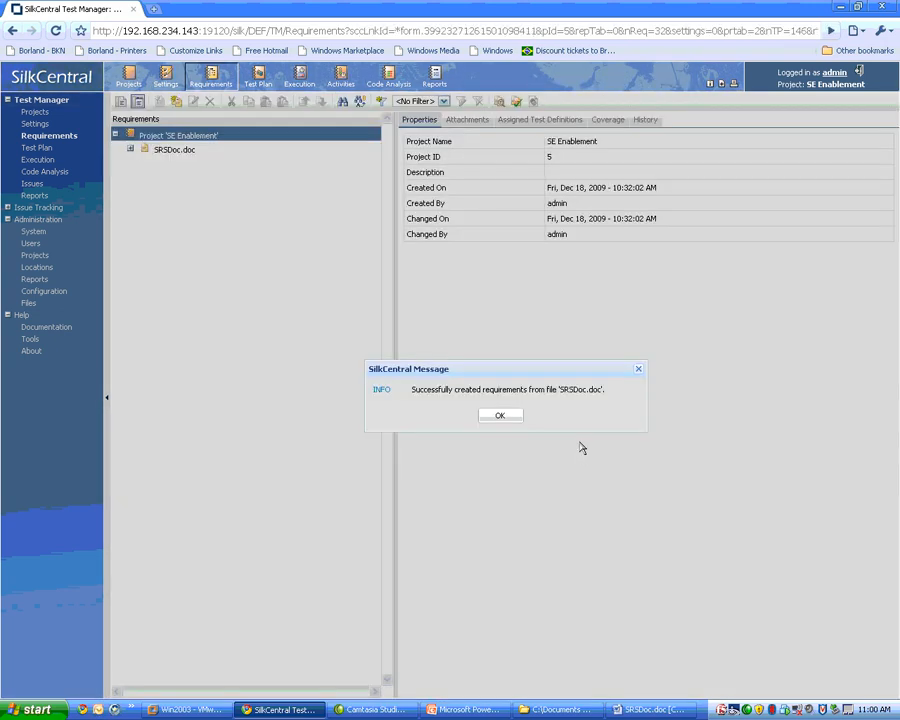
click(514, 418)
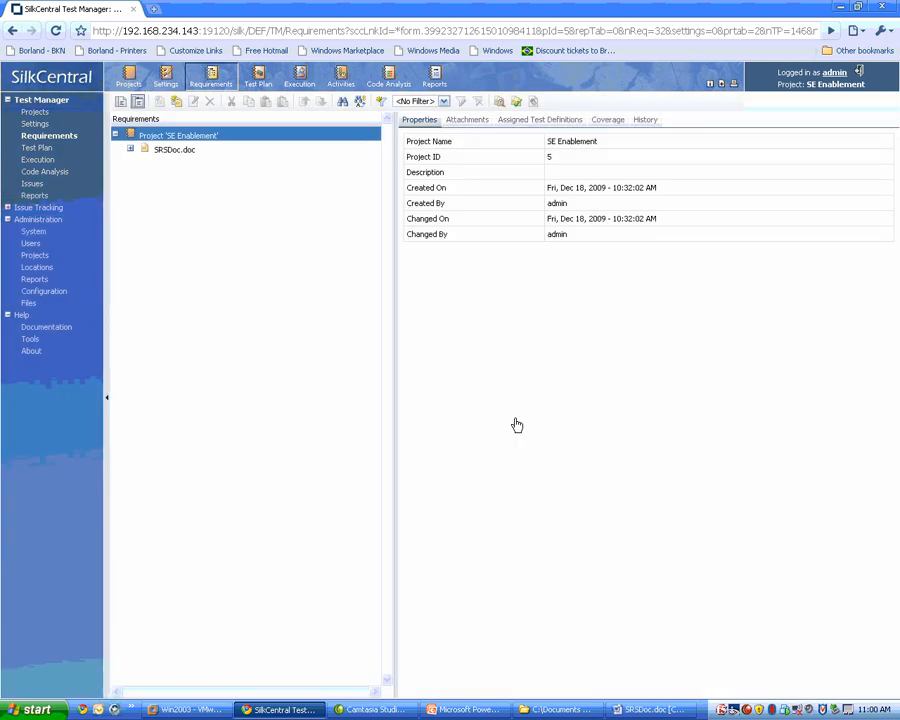
Expand the imported SRSDoc.doc tree and examine the properties of requirements 1 Welcome, 2.1 Replenishment Alert and 3 24x7.
click(132, 152)
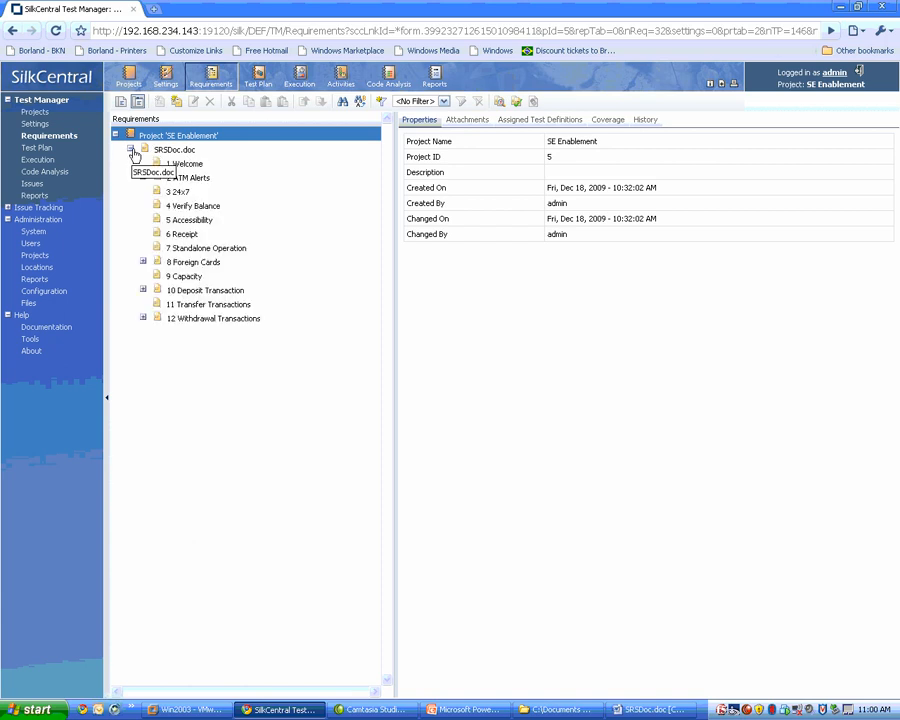
click(199, 166)
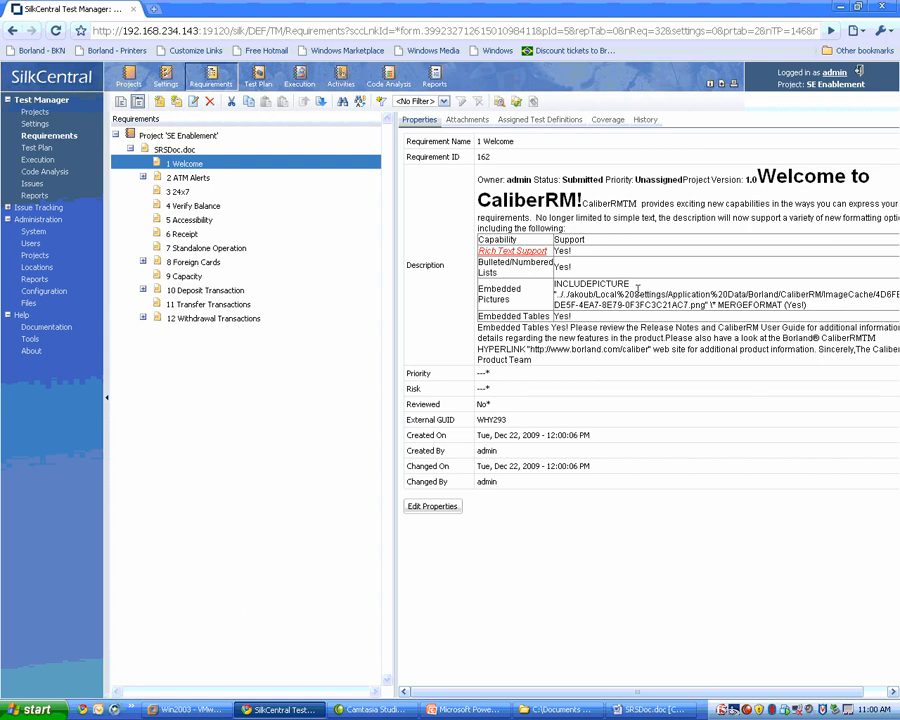
drag(176, 178, 142, 184)
click(143, 178)
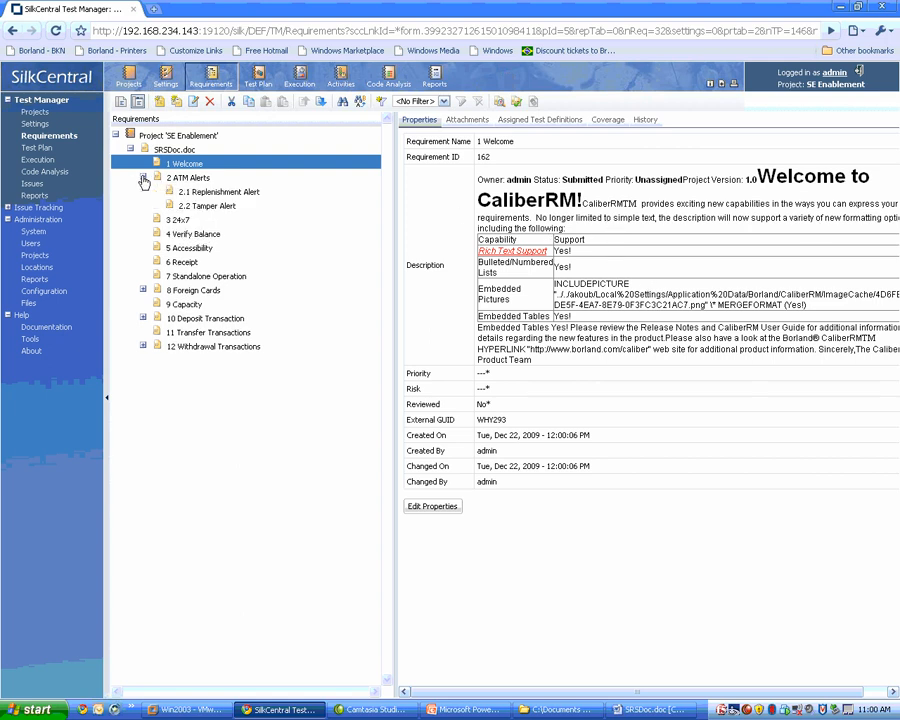
click(226, 194)
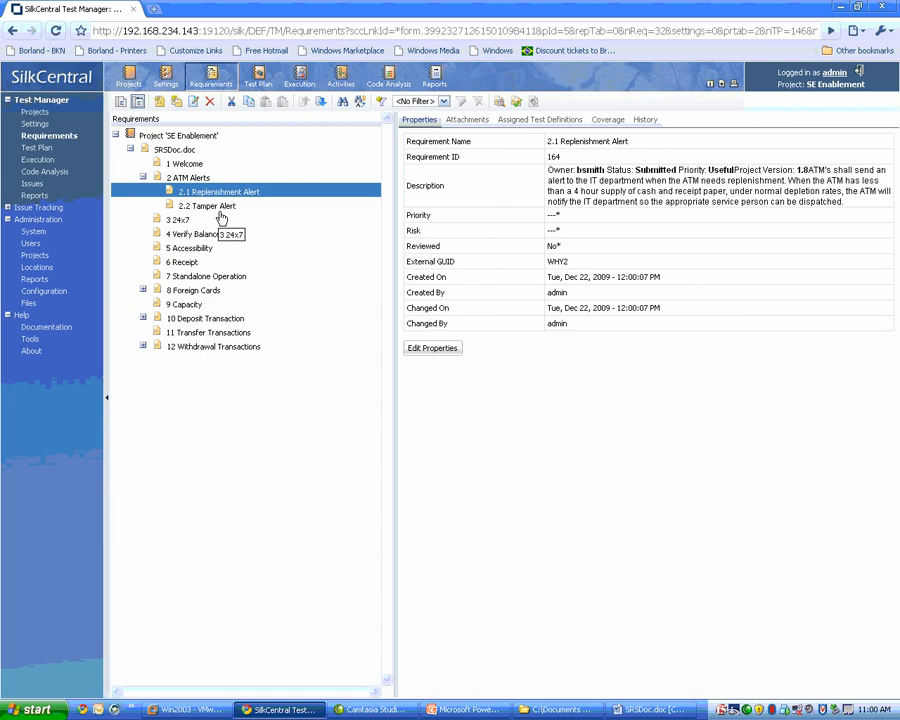
click(221, 218)
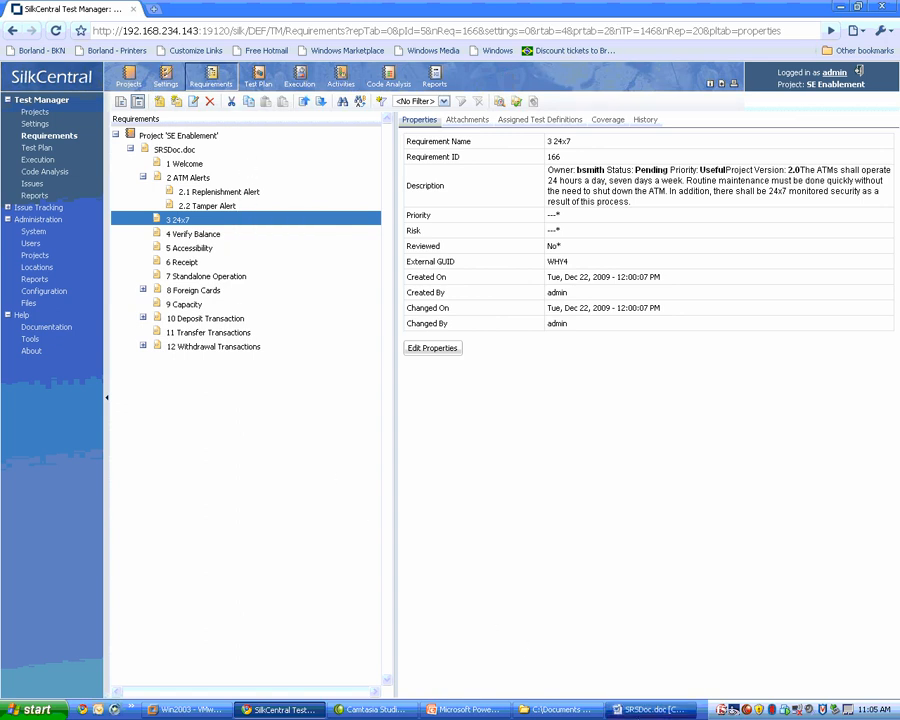
Switch to SRSDoc.doc in Word and append "Something changed in this requirement." to the 24x7 requirement's description.
click(648, 710)
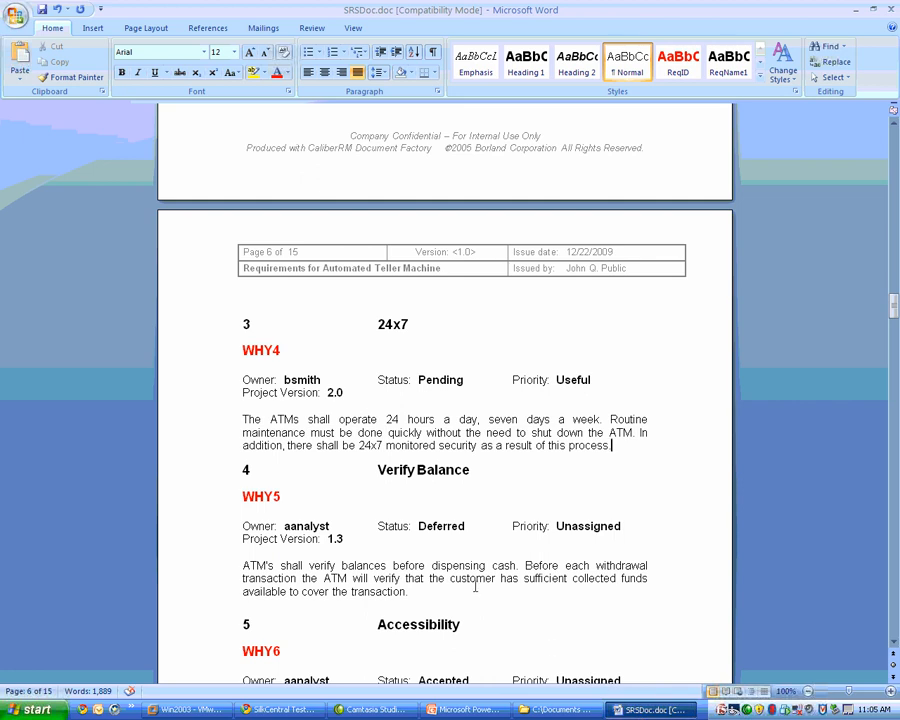
text(Something change)
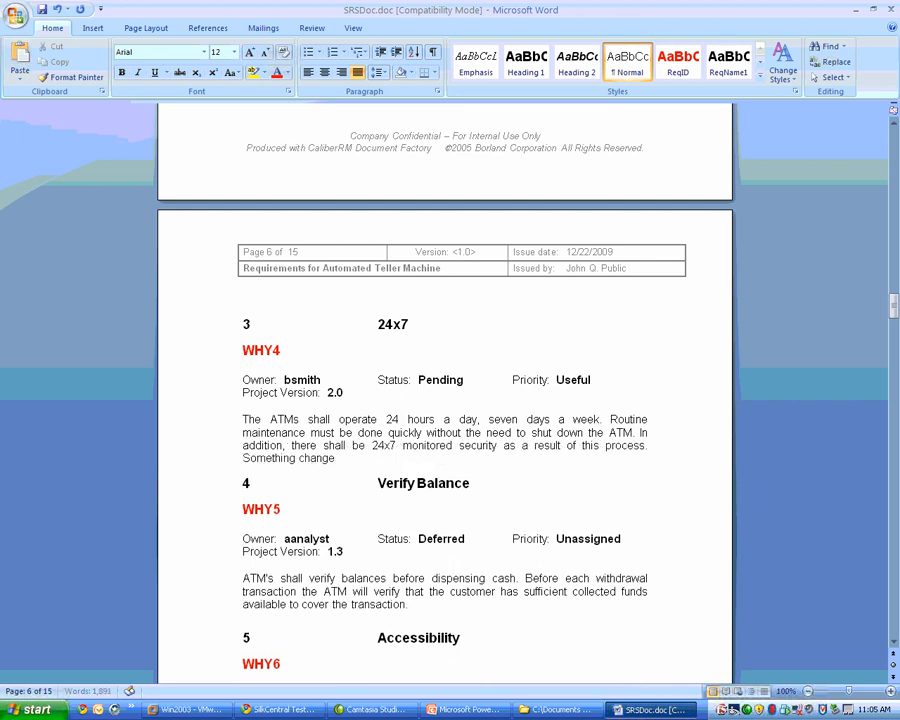
text(d in this requirement.)
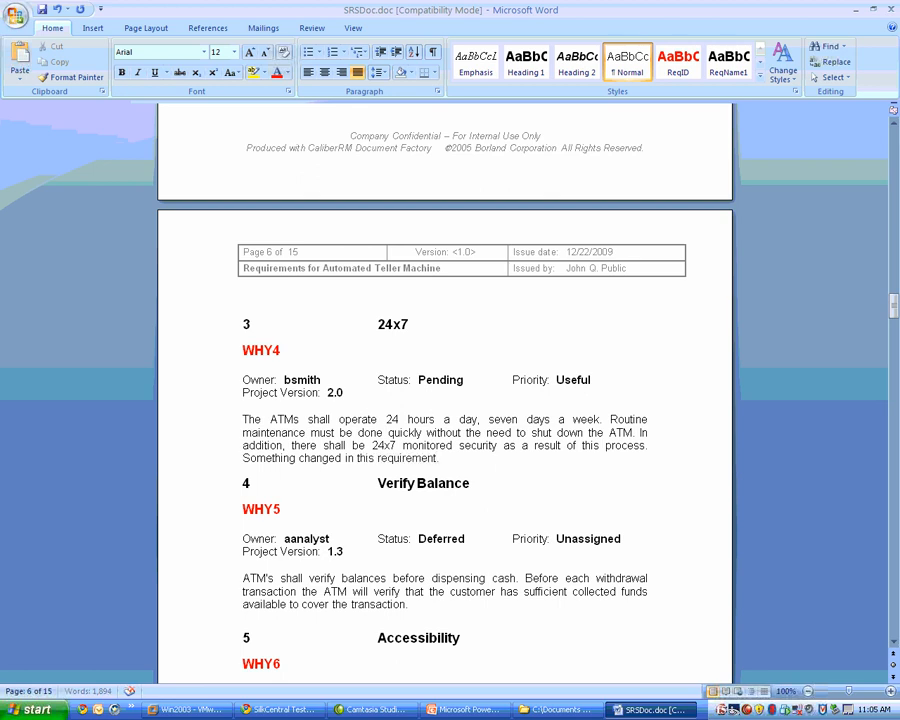
Format the added sentence in the 24x7 requirement as bold red text and save the document.
key(shift+Home)
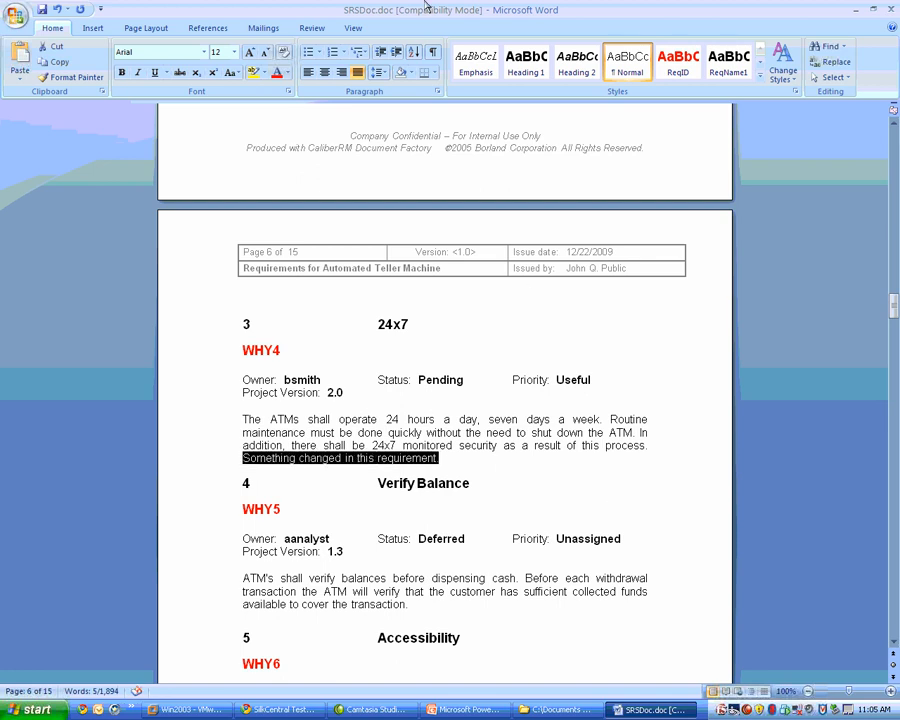
click(278, 76)
click(121, 72)
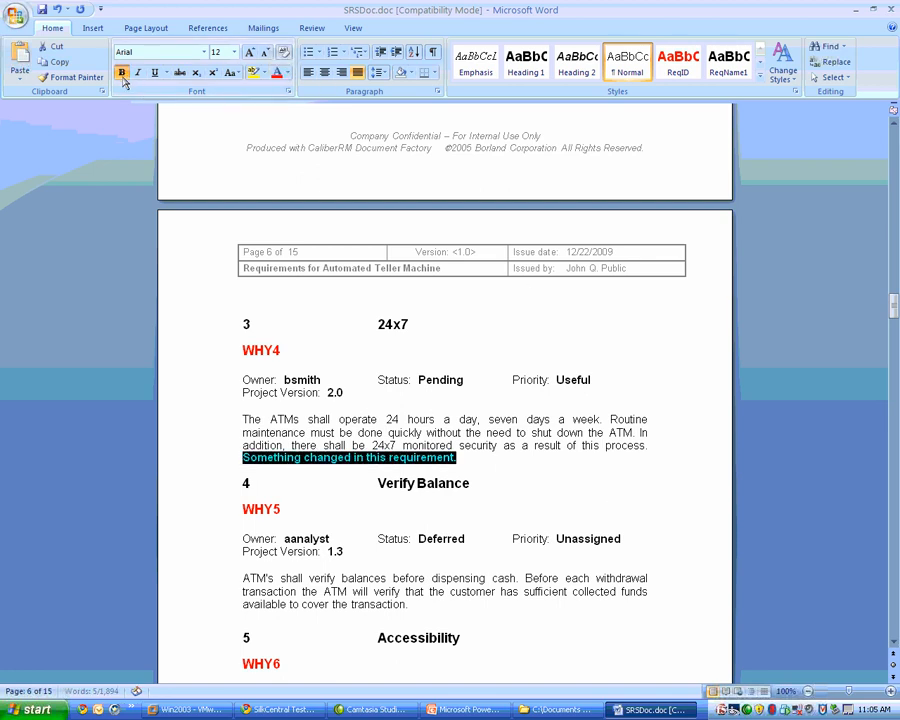
click(40, 10)
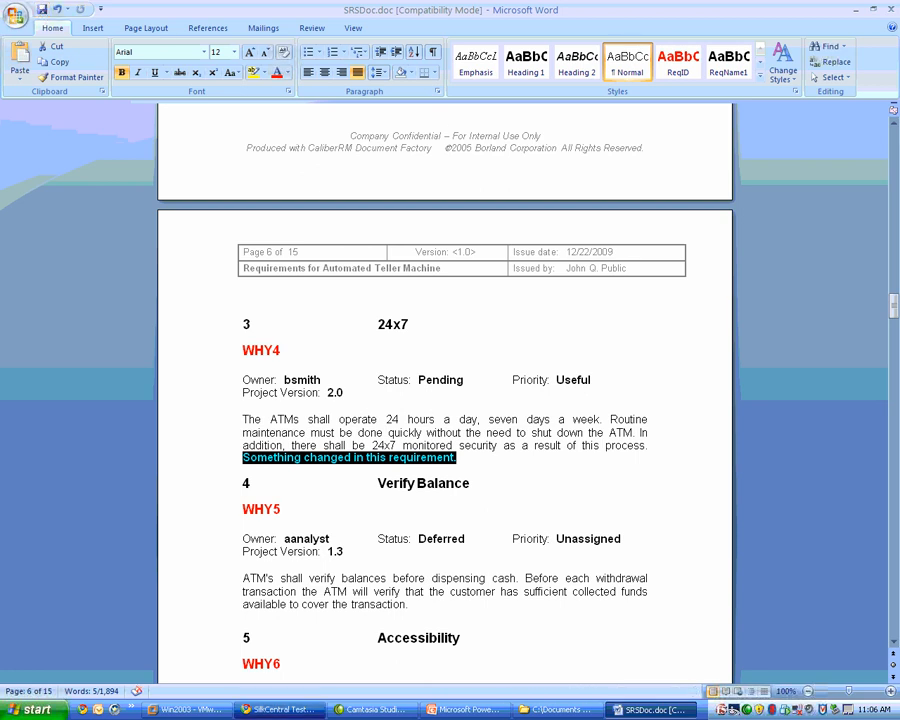
Switch back to SilkCentral and start updating the SRSDoc.doc requirements from Word with the RequirementsMapping.xml mapping file.
click(292, 711)
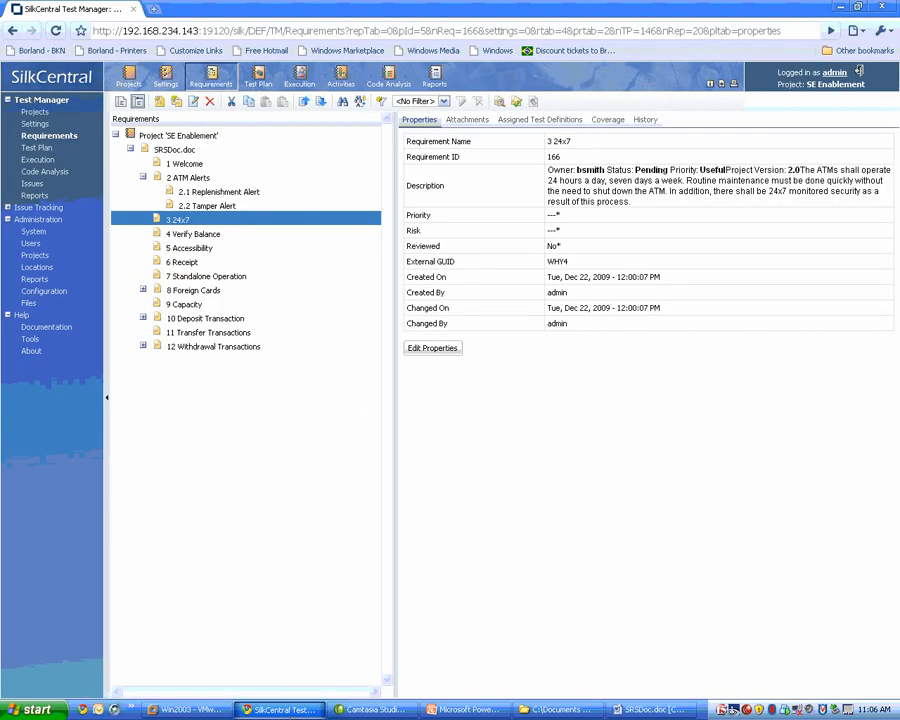
right_click(172, 150)
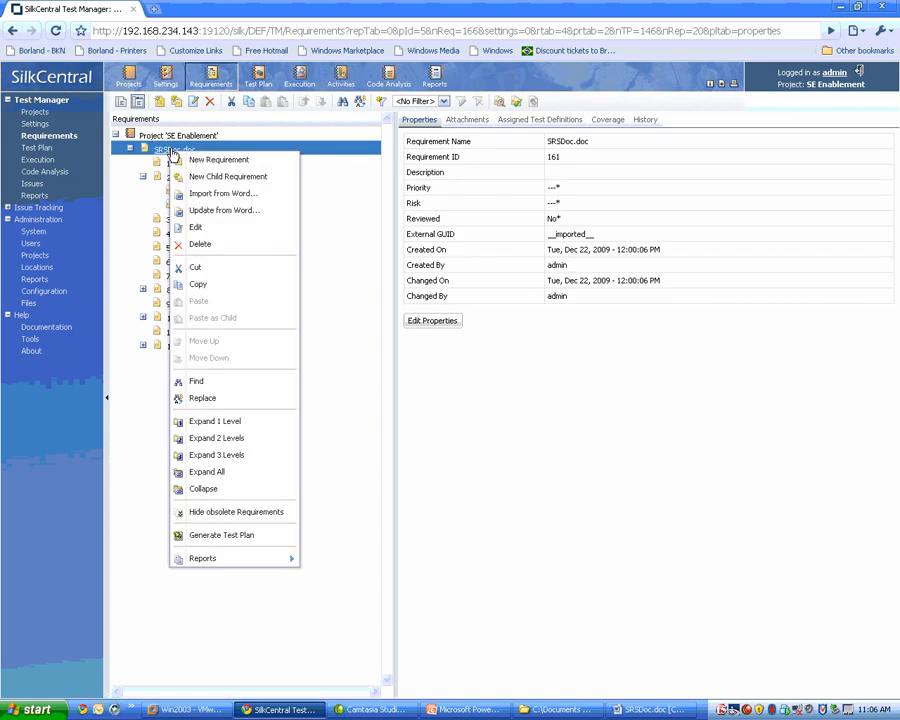
click(225, 213)
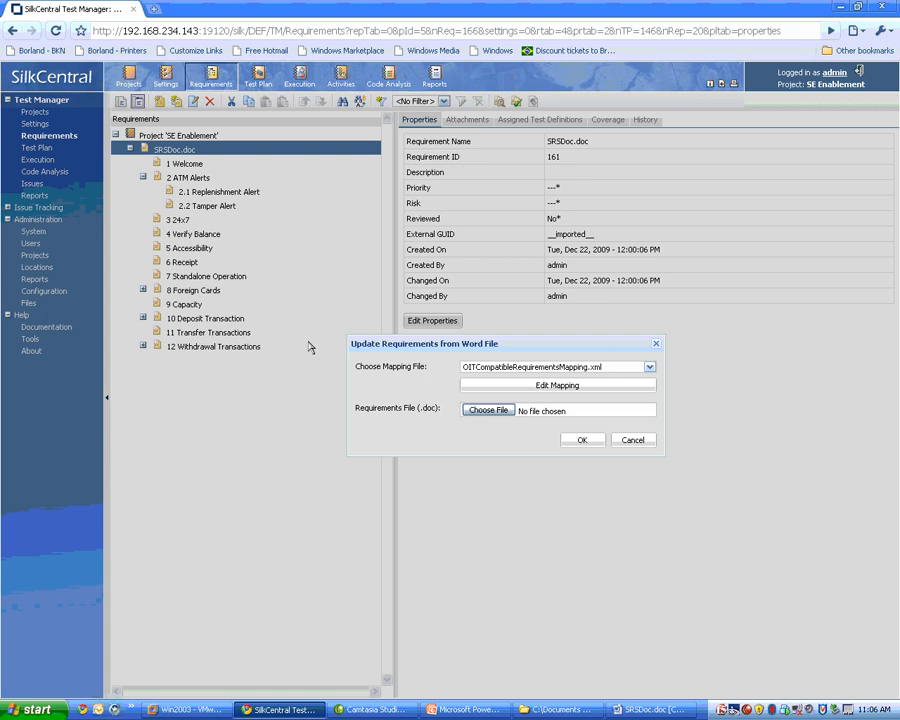
click(642, 367)
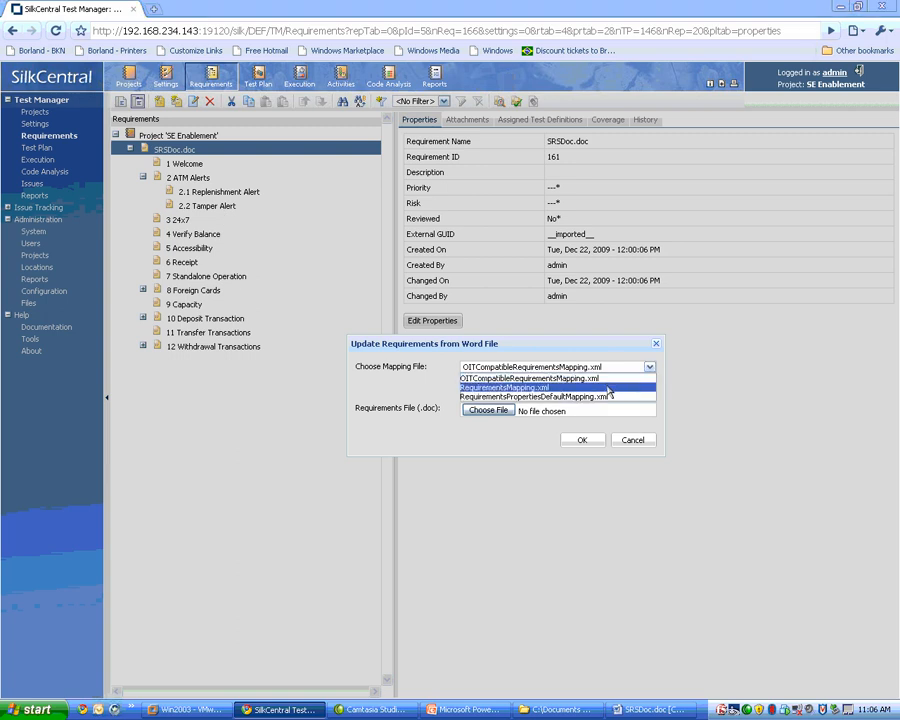
click(609, 388)
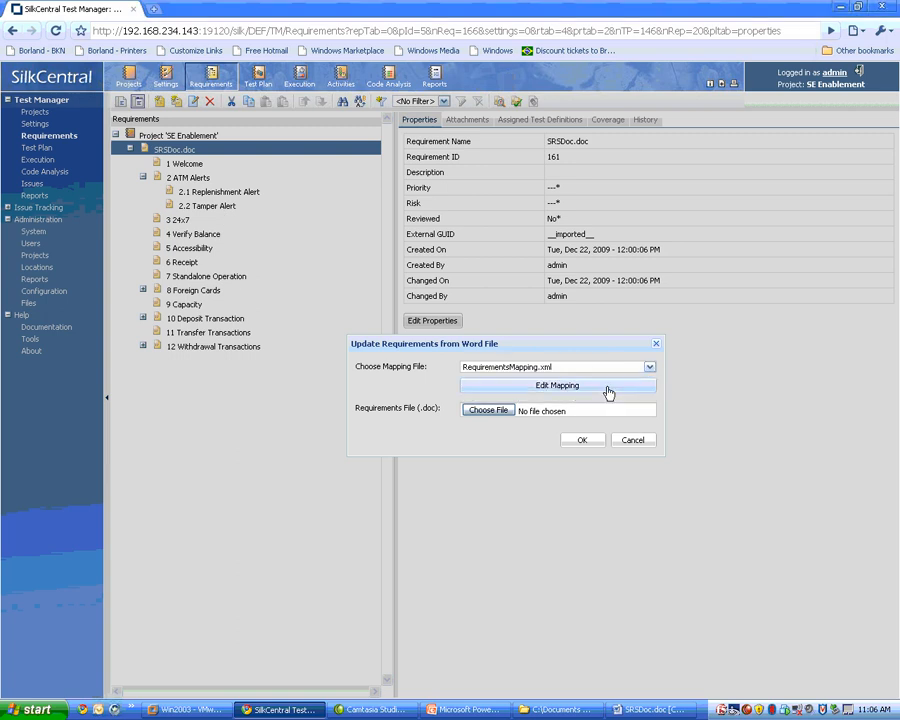
Update the requirements from SRSDoc.doc in the Document Import folder and open requirement 3 24x7 to check its description.
click(489, 410)
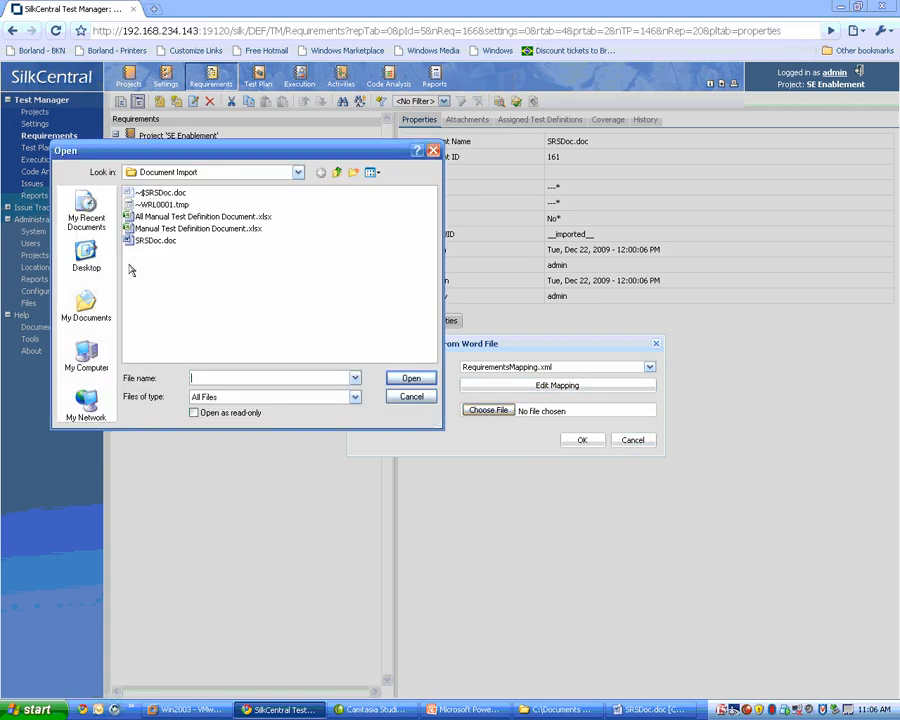
click(150, 241)
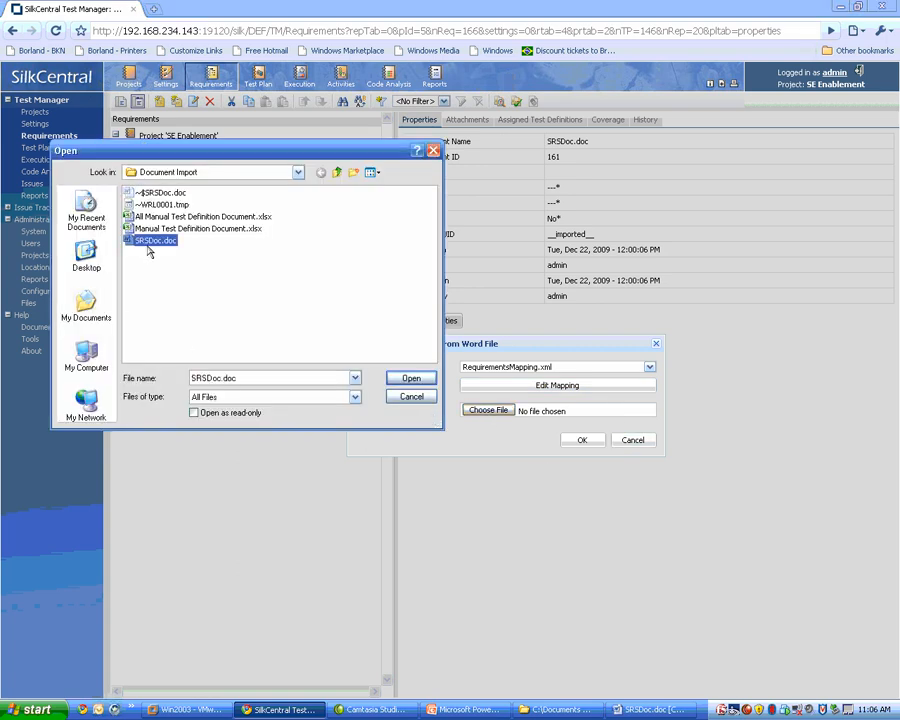
click(412, 379)
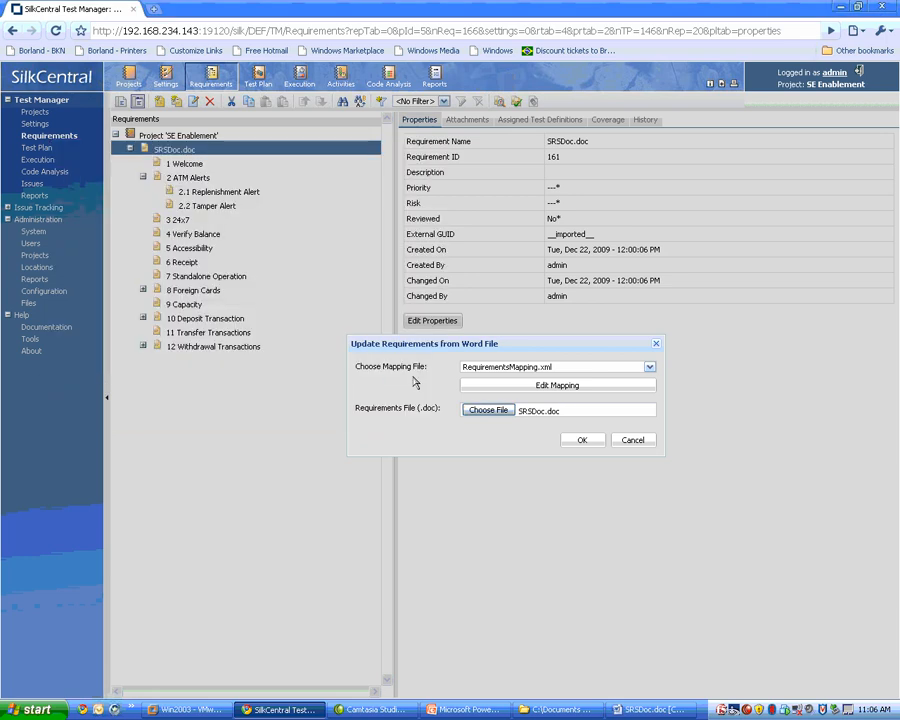
click(581, 442)
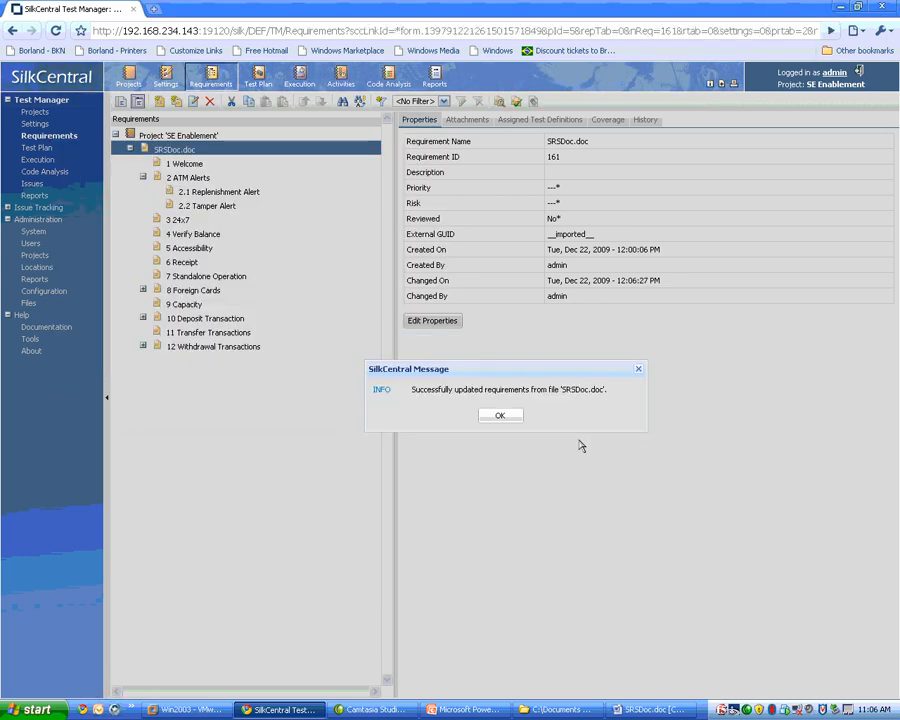
click(501, 416)
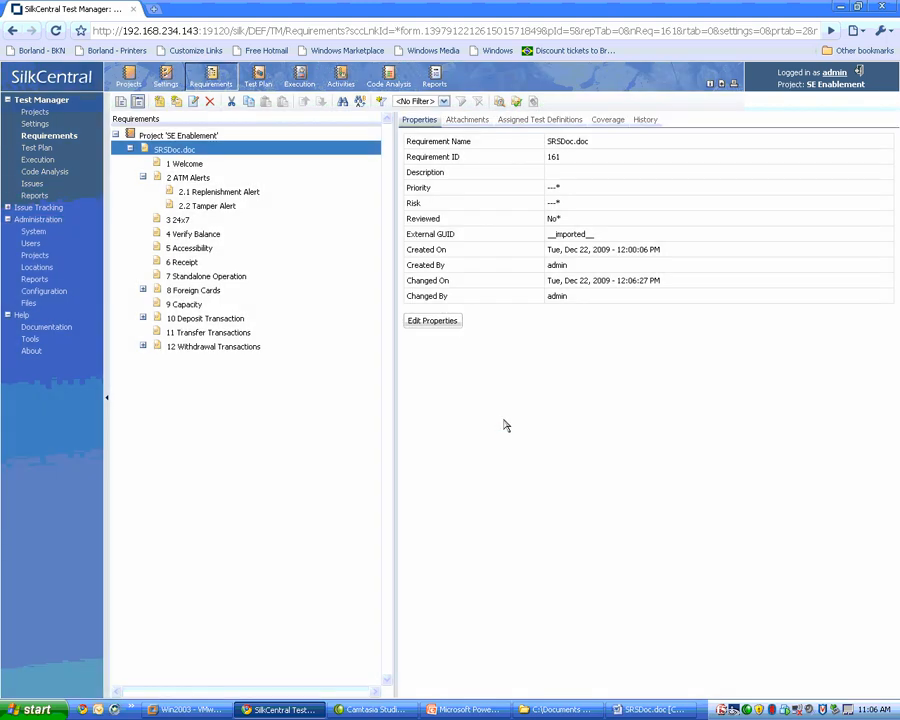
click(177, 222)
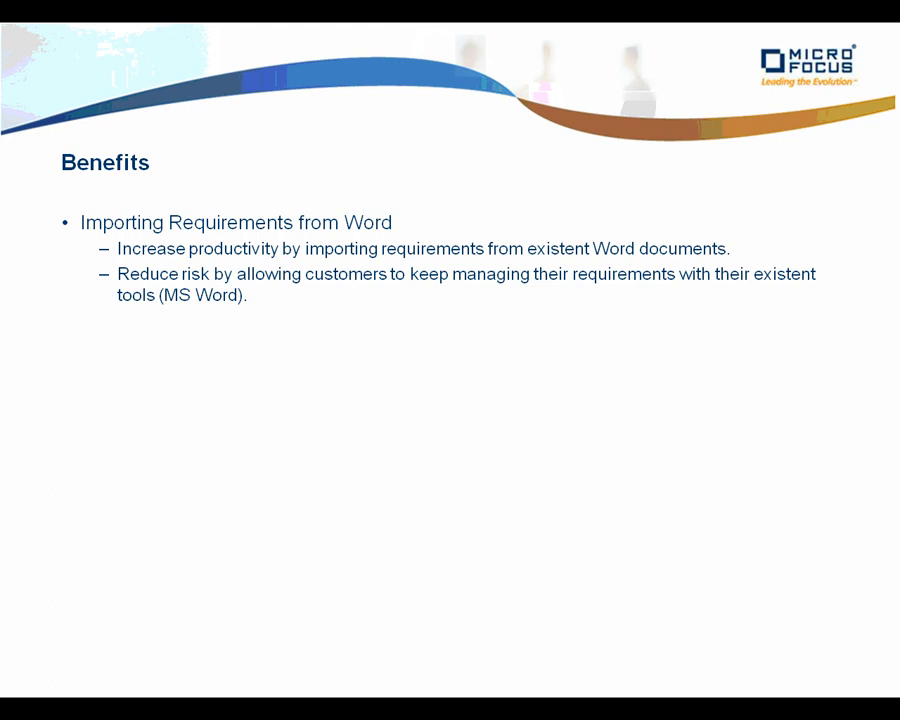
Examine the name, description, planned time and step columns for the Attach File to Requirement test in Manual Test Definition Document.xlsx.
click(450, 361)
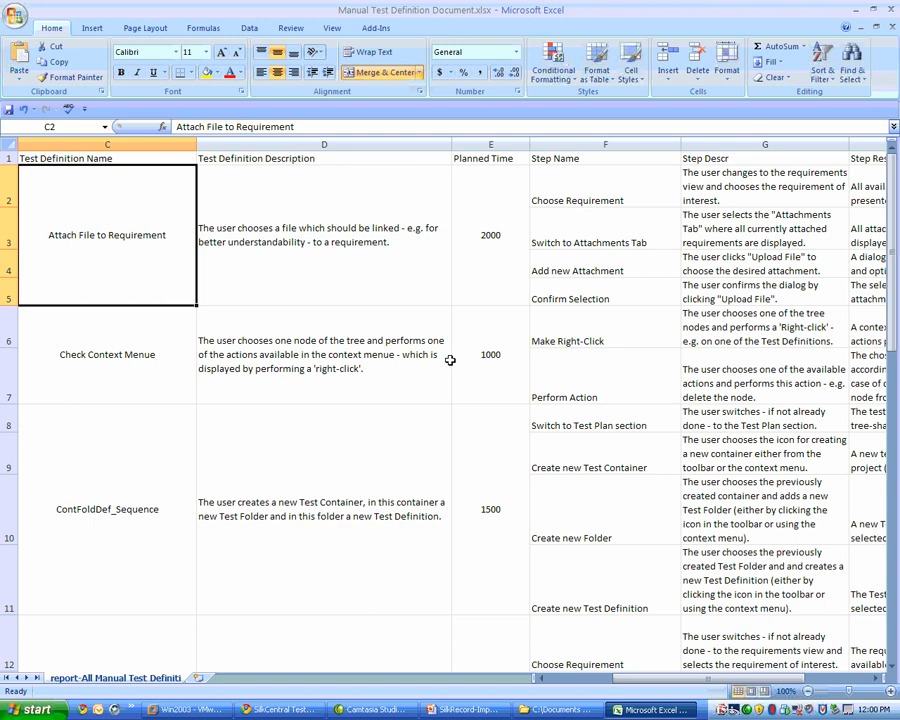
key(Right)
key(Left)
key(Up)
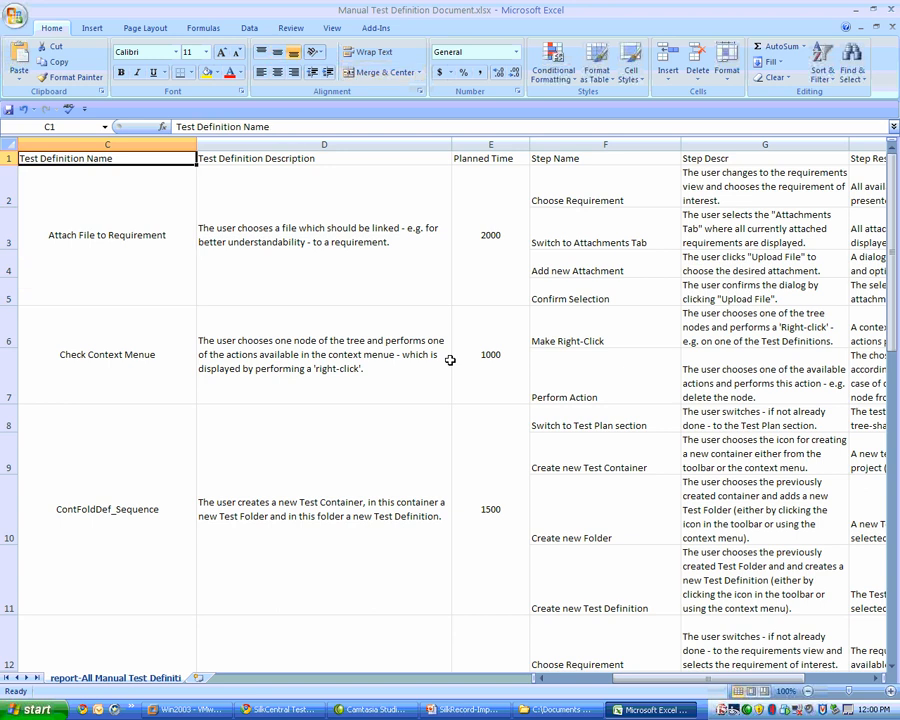
key(Down)
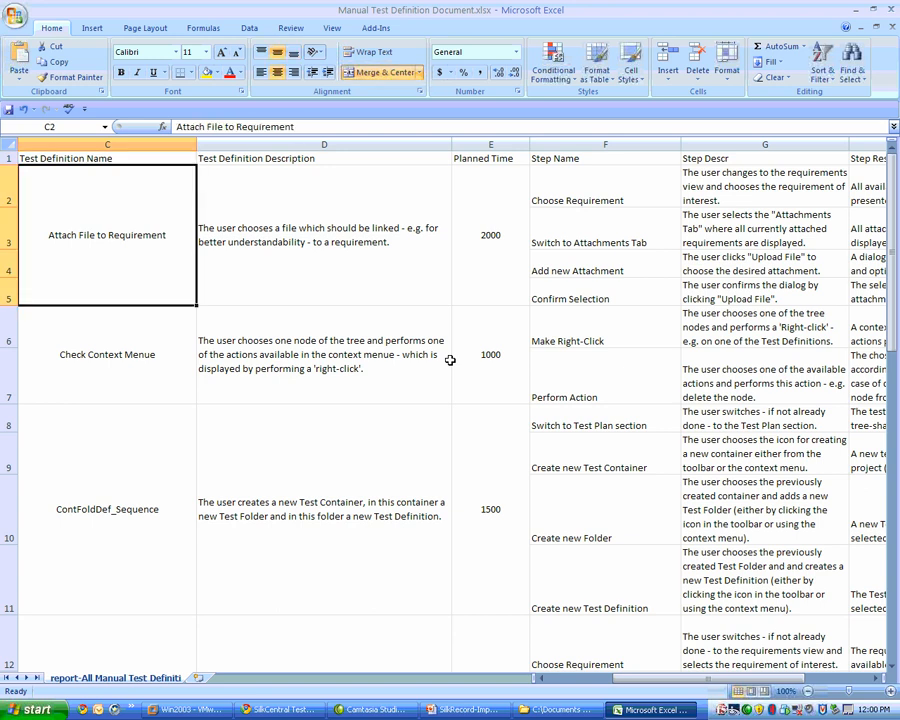
key(Right)
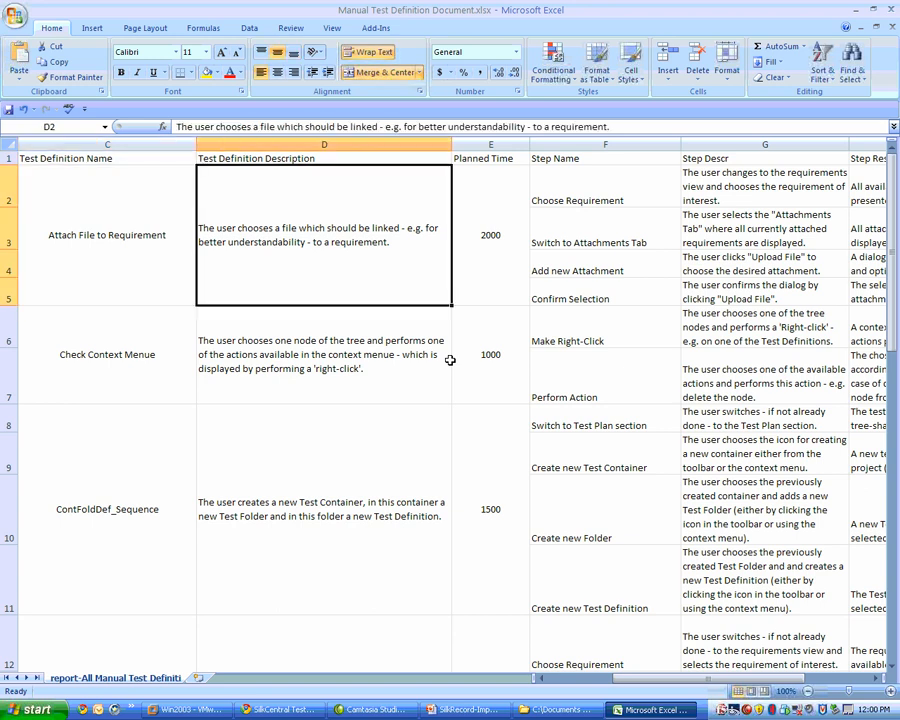
key(Right)
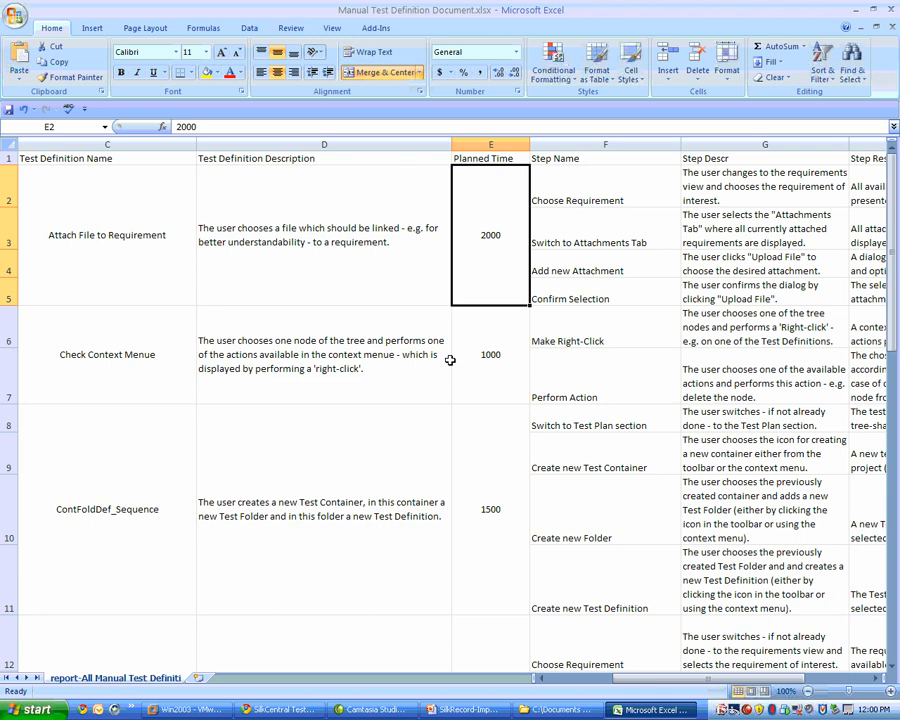
key(Right)
key(Down)
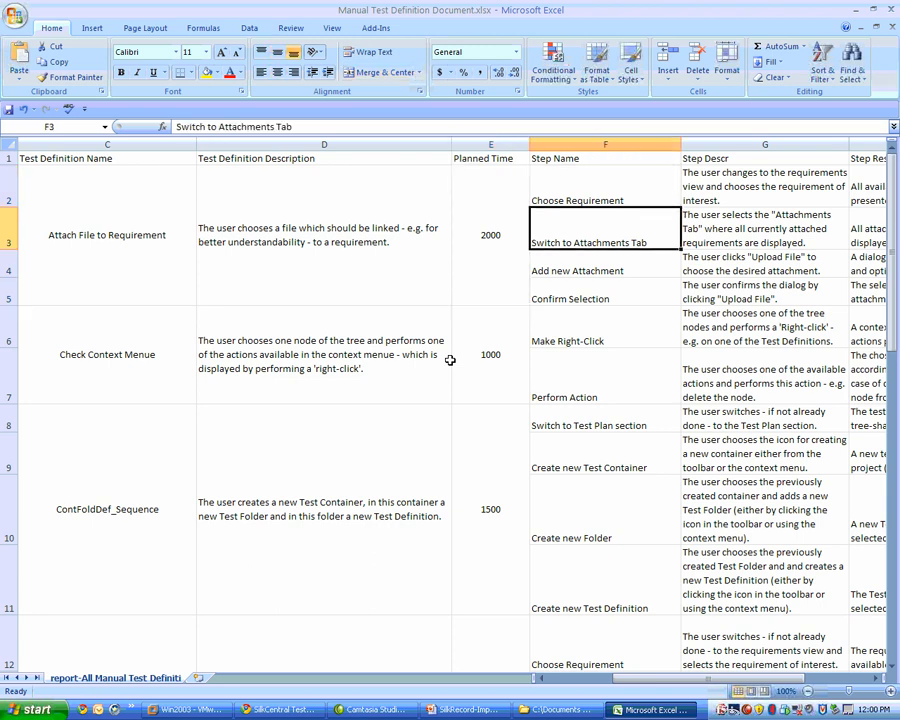
key(Up)
key(Right)
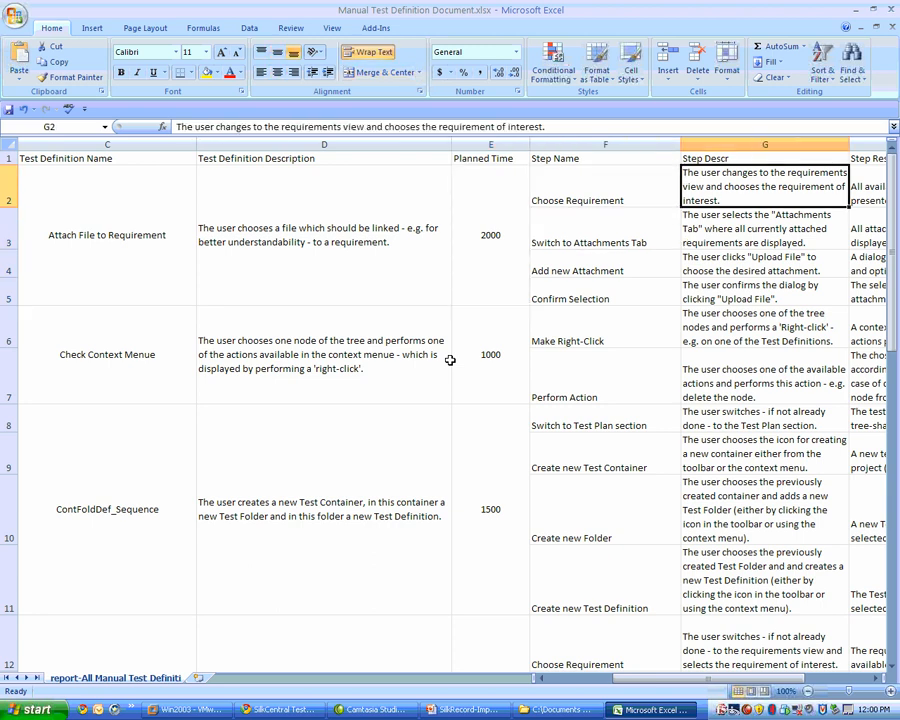
key(Right)
key(Left)
key(Left)
key(Down)
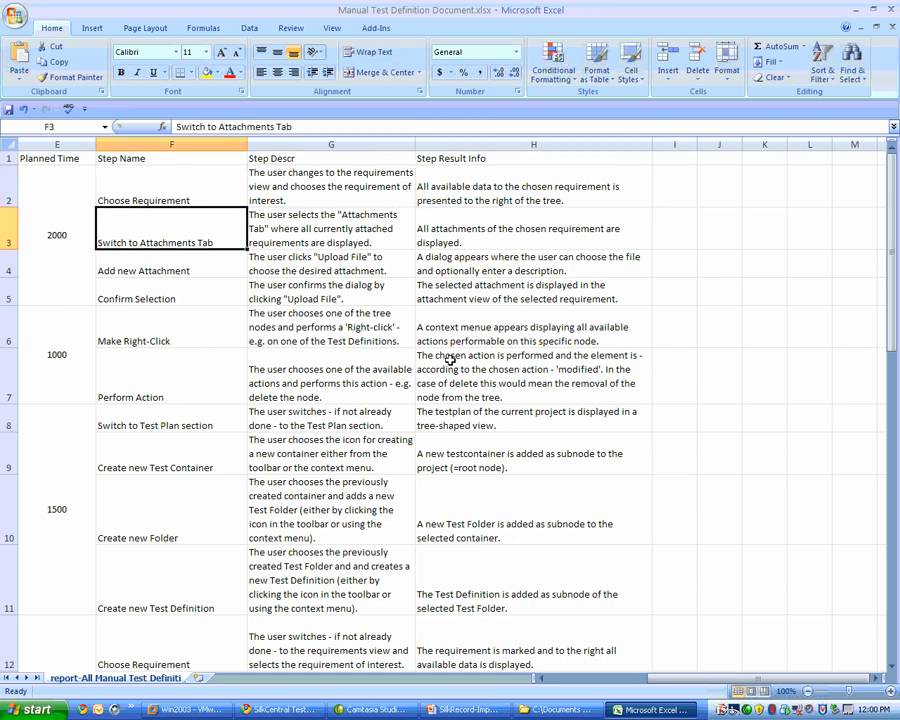
key(Down)
key(Right)
key(Left)
key(Left)
key(Left)
key(Left)
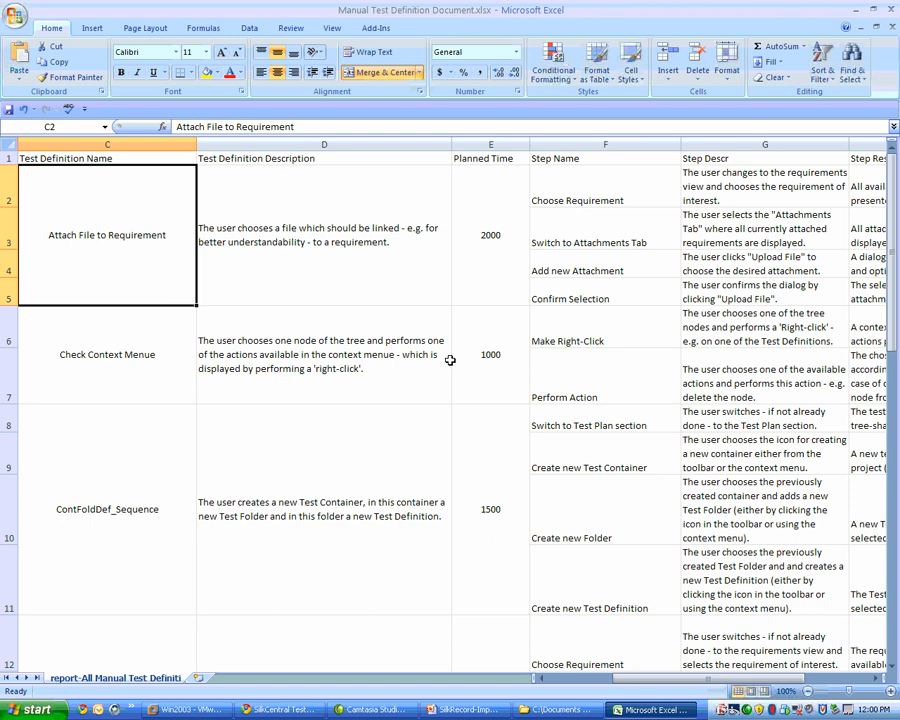
Examine the Platform and Hierarchy columns for the Attach File to Requirement test alongside its name, description and planned time.
key(Left)
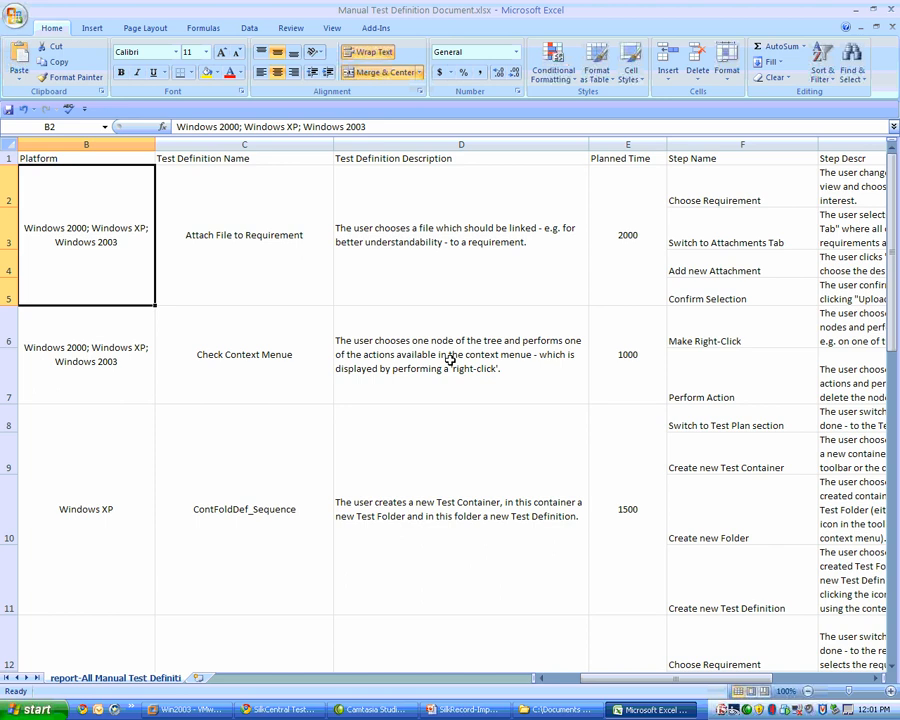
key(Left)
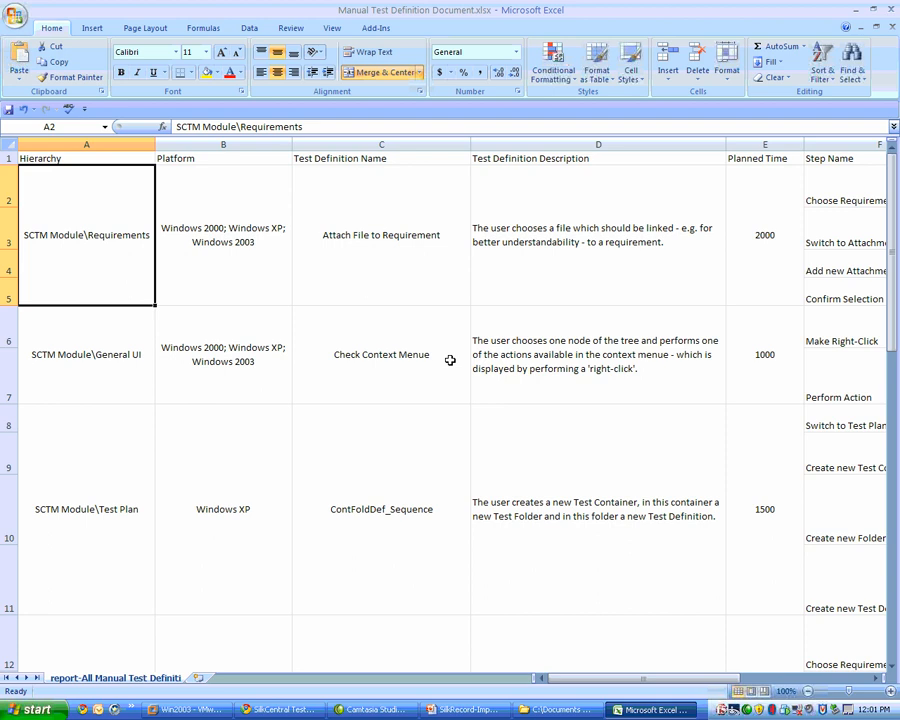
key(Right)
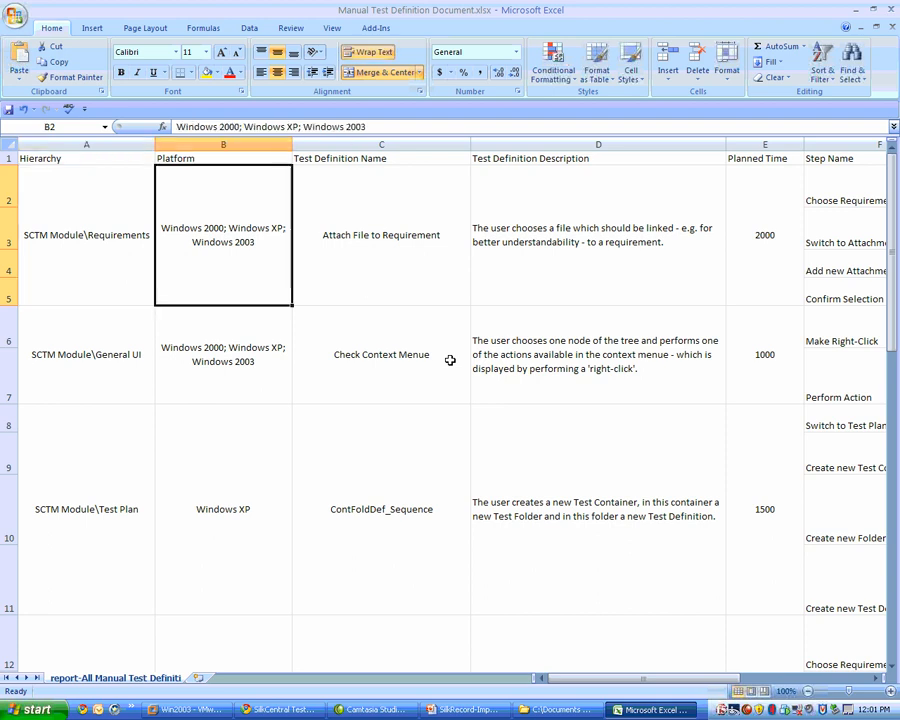
key(Right)
key(Right)
key(Right)
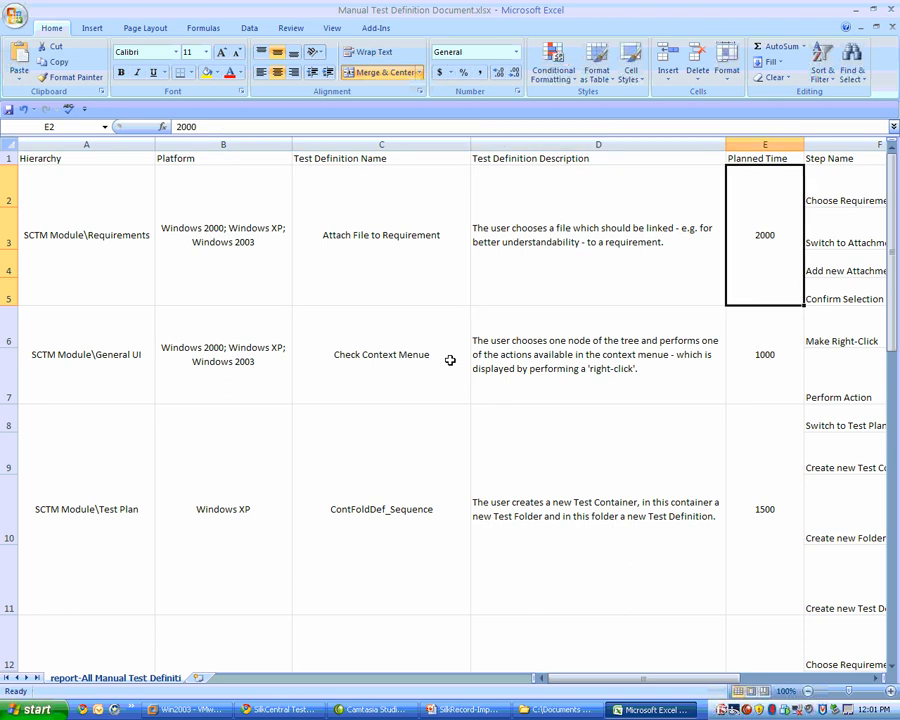
key(Left)
key(Left)
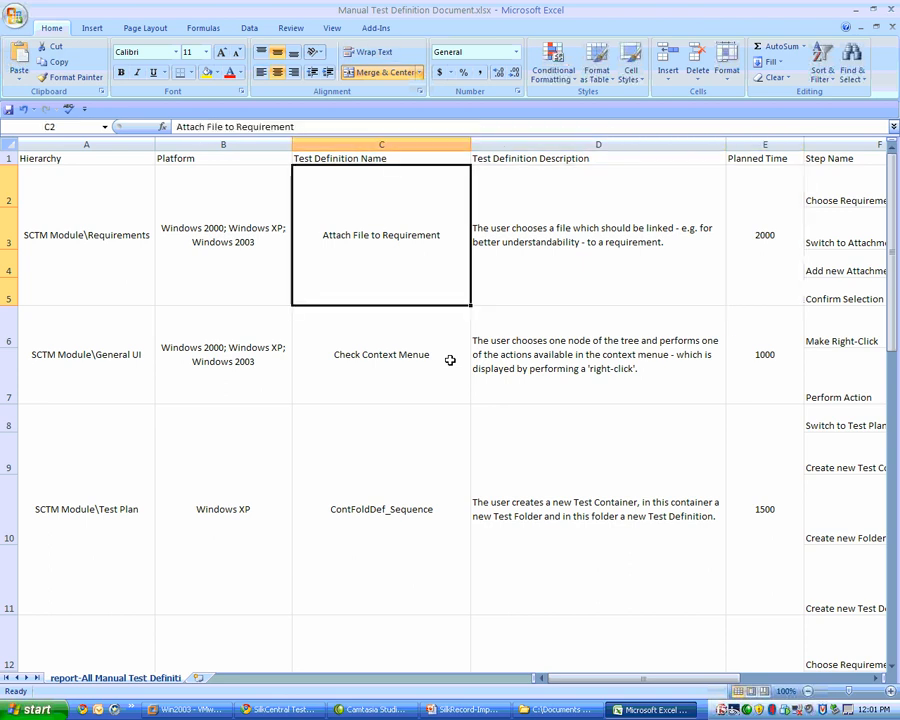
key(Left)
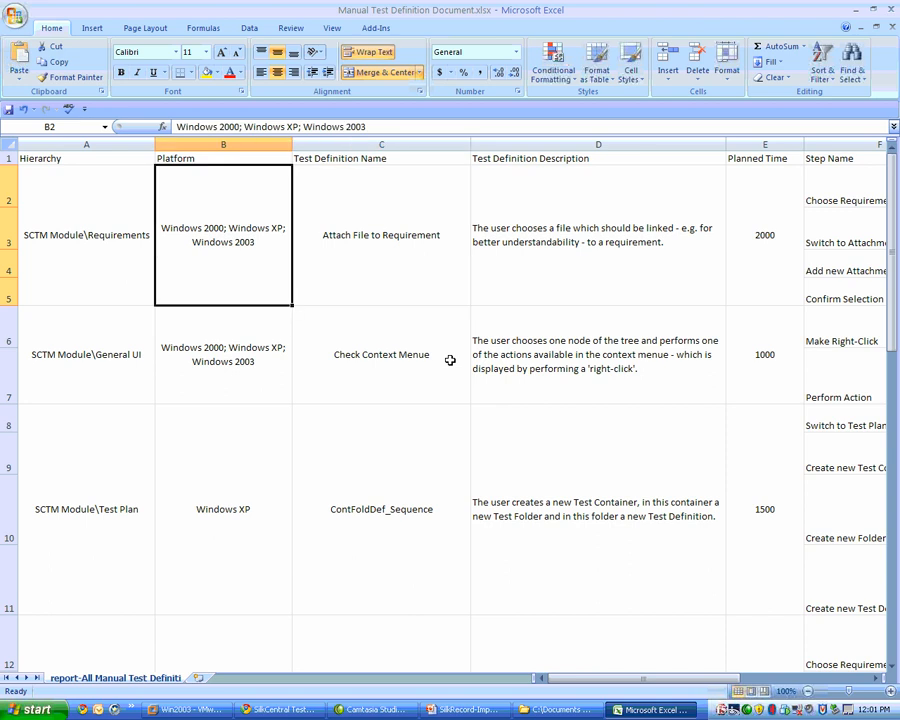
key(Left)
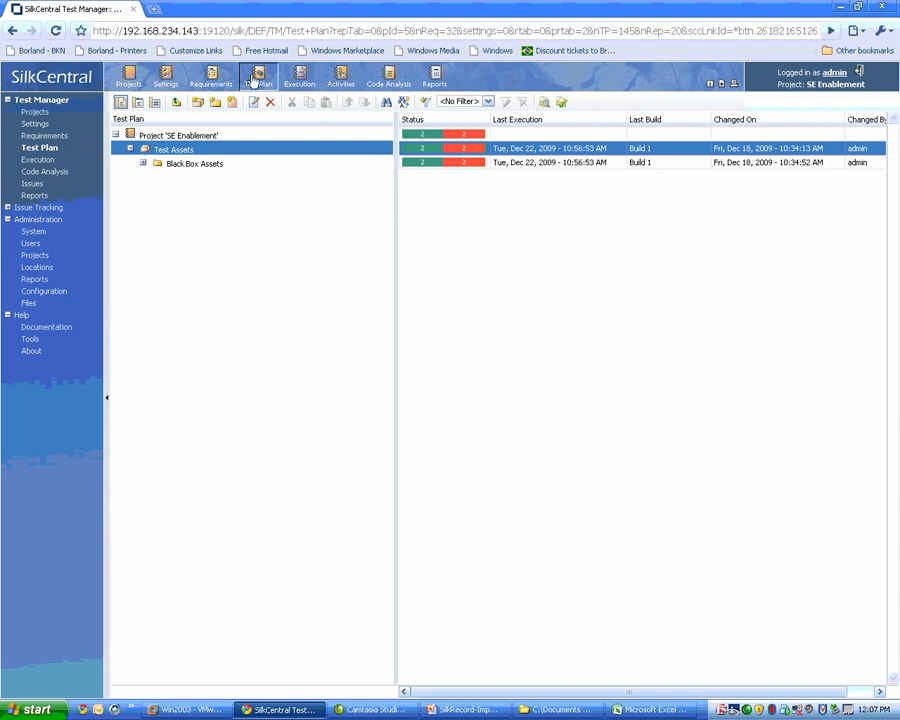
Start an Excel test plan import into the Test Assets container using the SEEnablementMapping.xml mapping file.
right_click(174, 151)
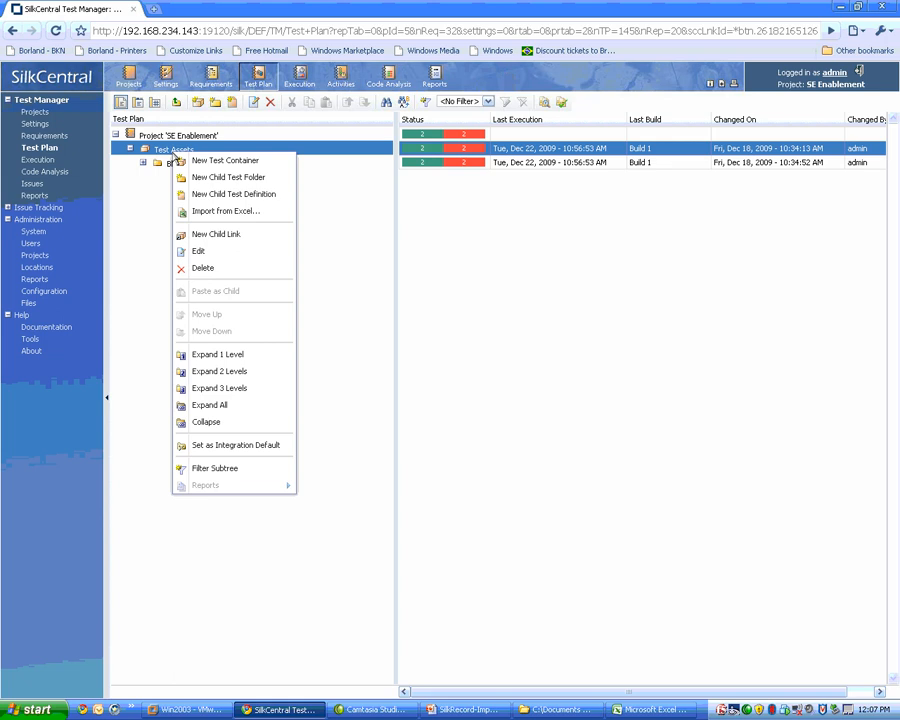
click(257, 211)
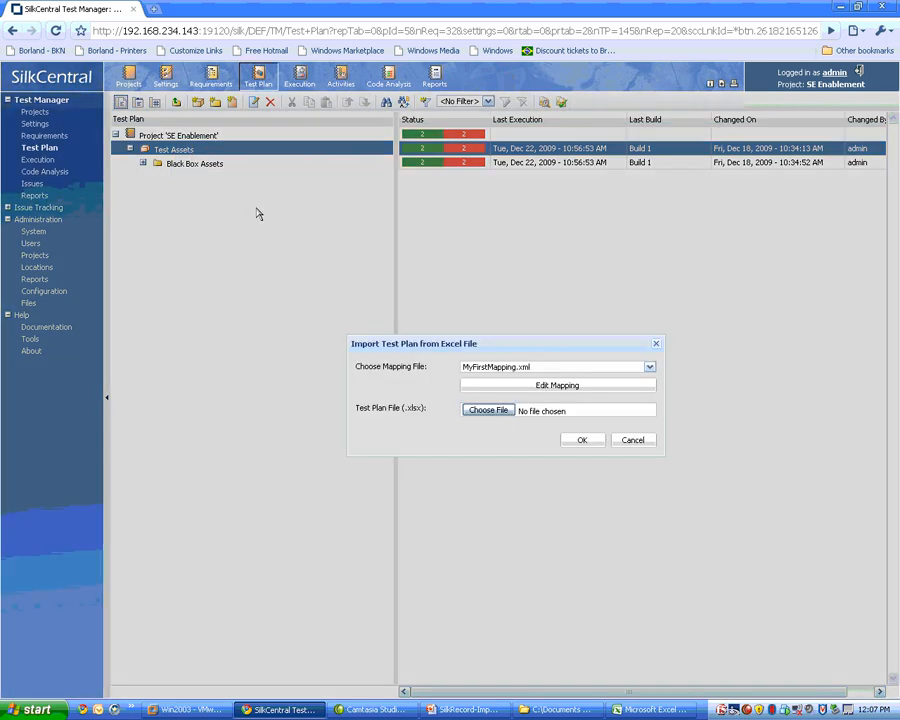
click(518, 367)
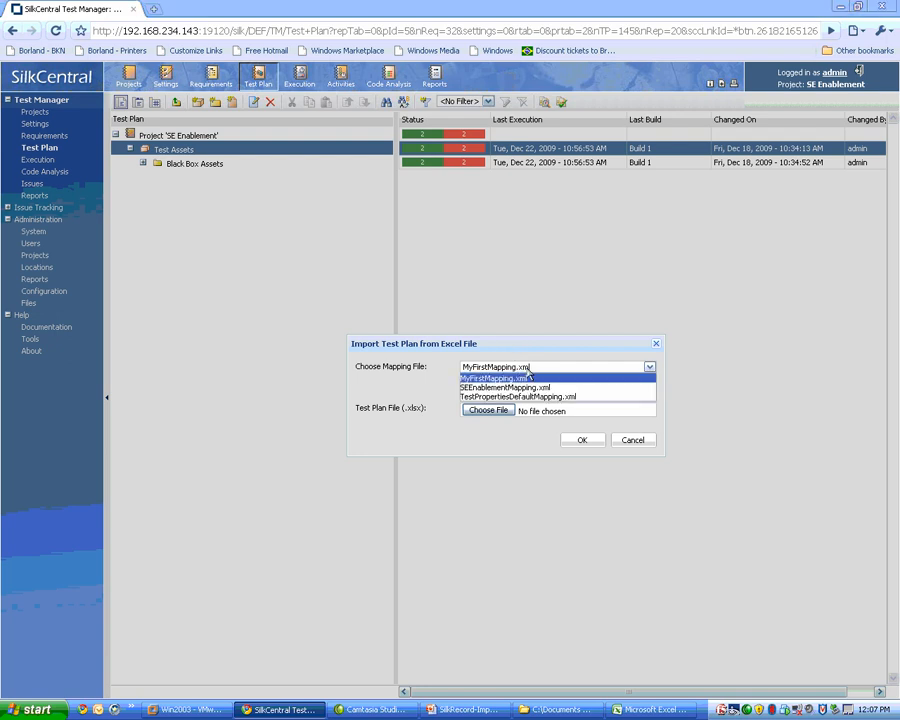
click(533, 390)
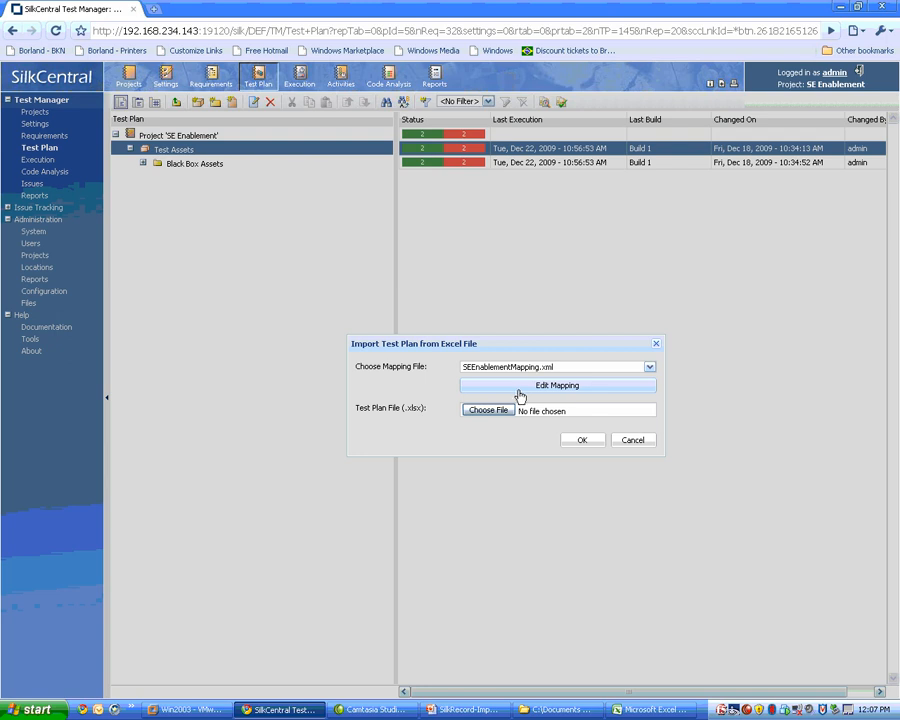
Review the Excel column mapping in SEEnablementMapping.xml and save it, replacing the existing mapping file.
click(518, 394)
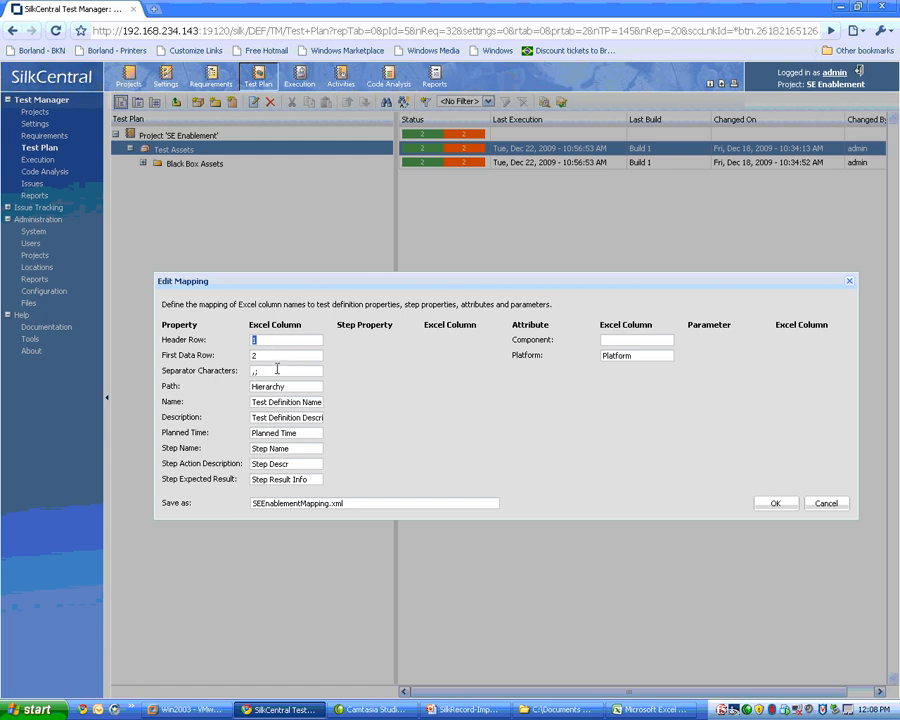
click(277, 370)
double_click(290, 389)
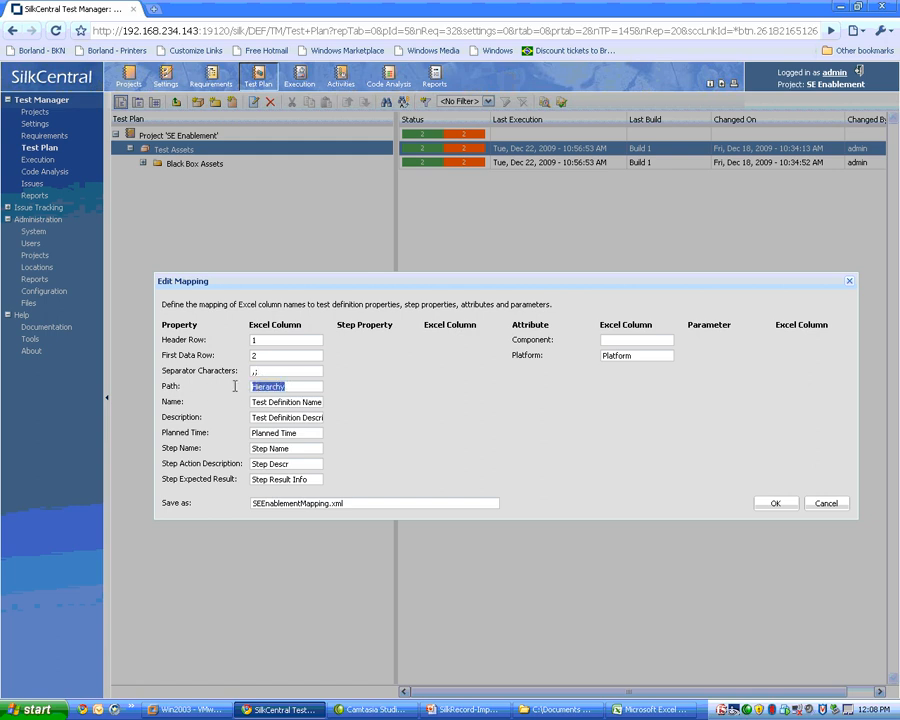
click(301, 388)
click(777, 506)
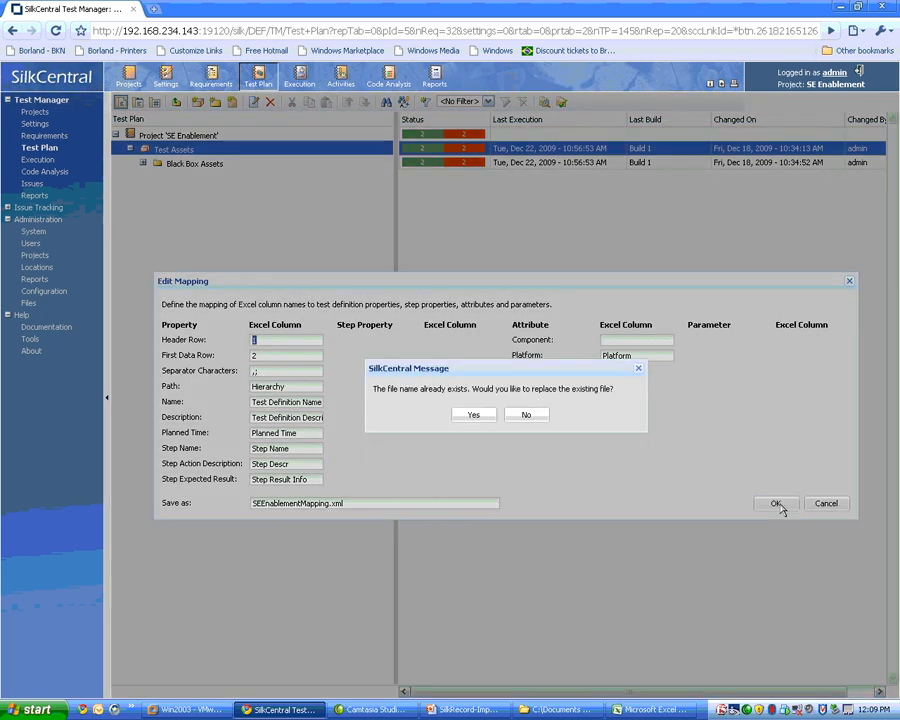
click(475, 416)
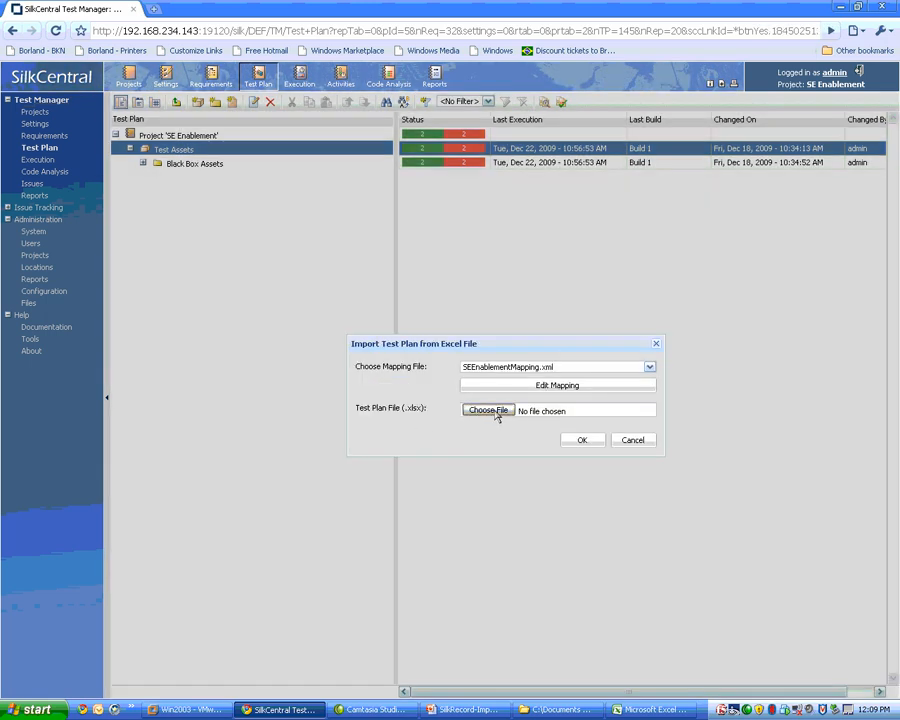
Import the test plan from Manual Test Definition Document.xlsx in the Document Import folder.
click(495, 414)
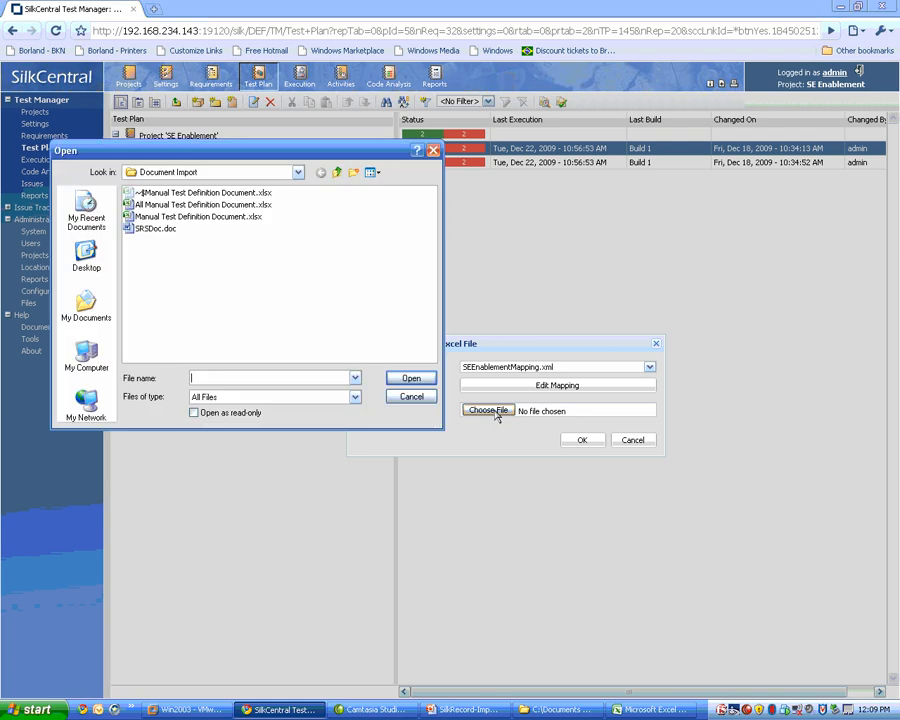
click(199, 217)
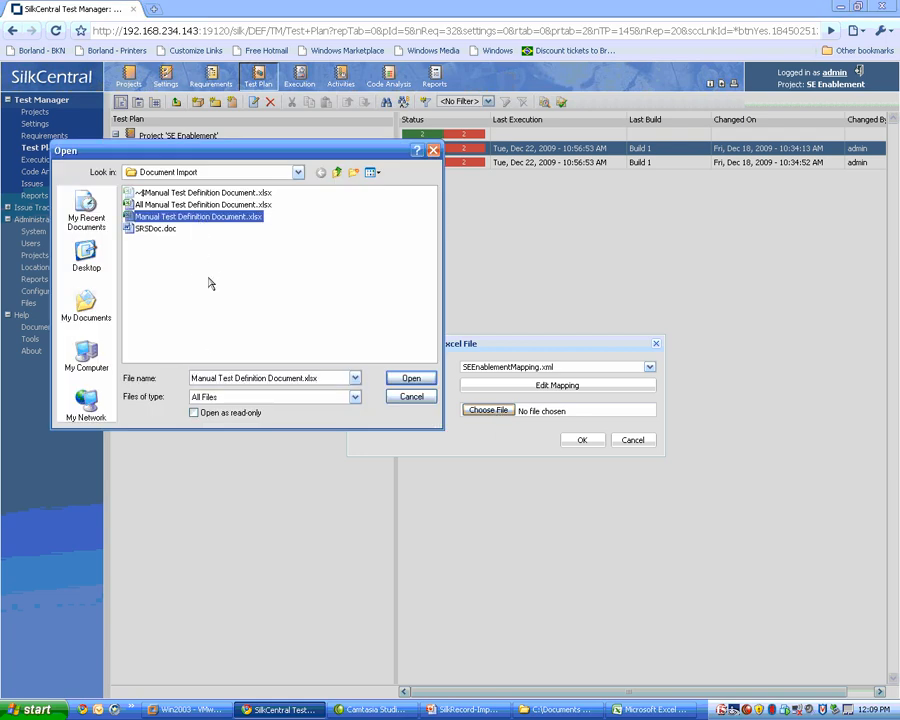
click(409, 381)
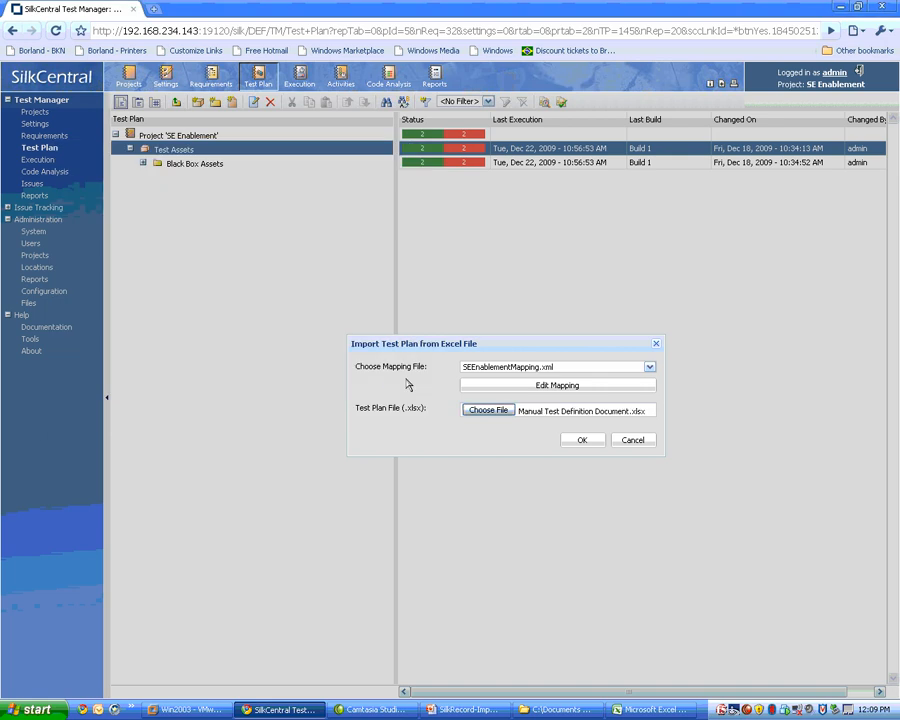
click(582, 440)
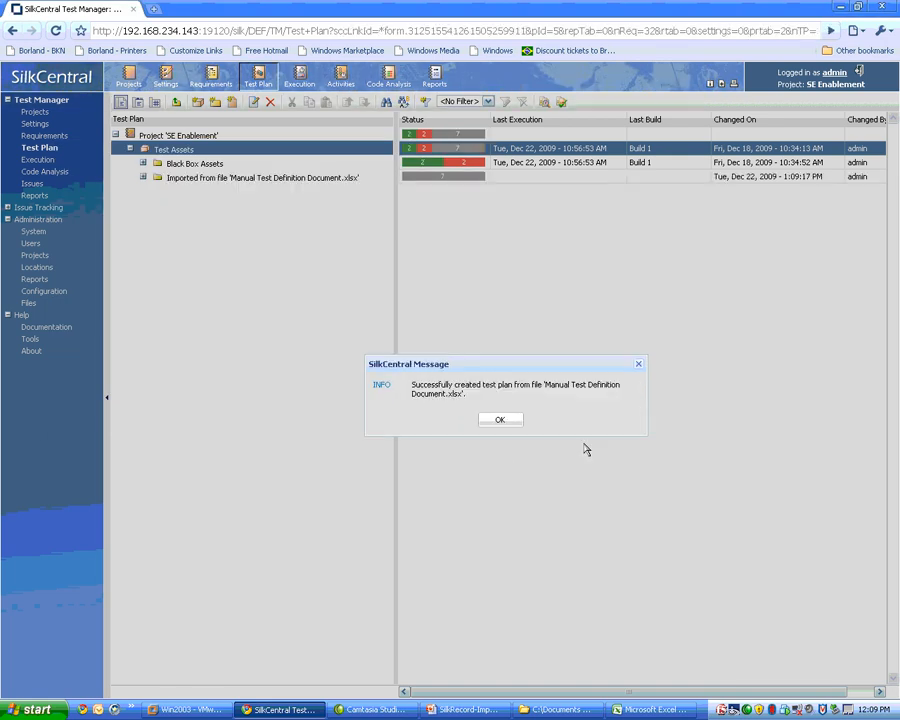
click(500, 420)
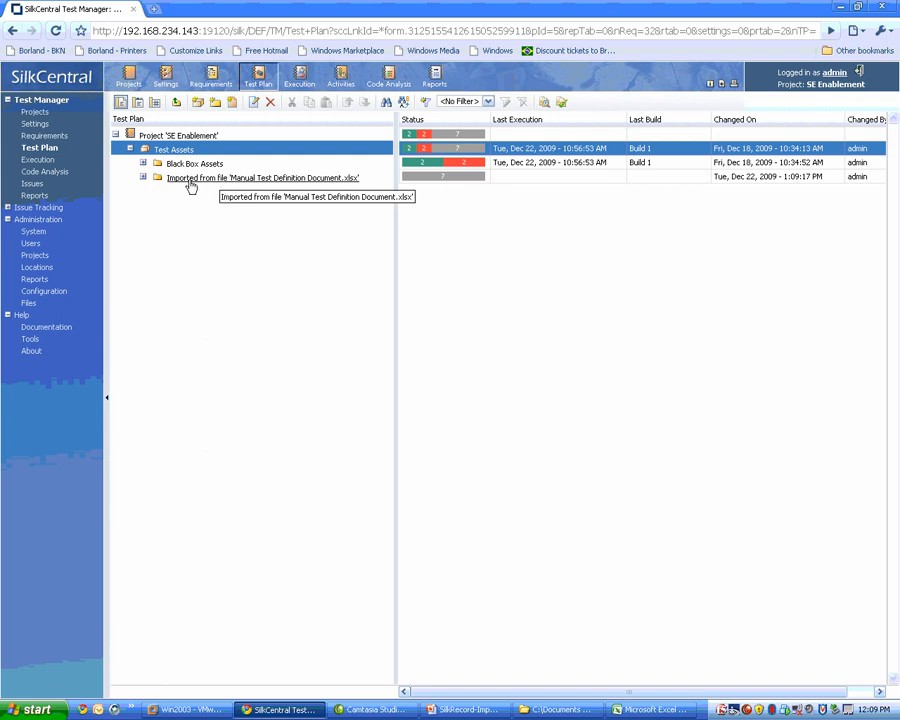
Expand the imported test plan down to the Requirements folder of SCTM Module and select the Attach File to Requirement test definition.
click(143, 178)
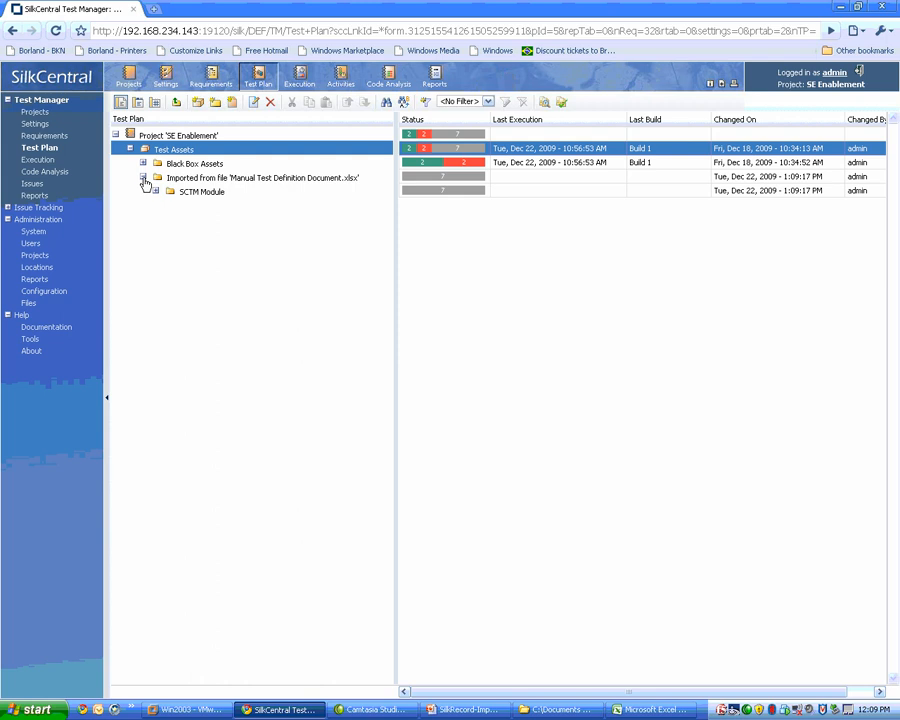
click(156, 192)
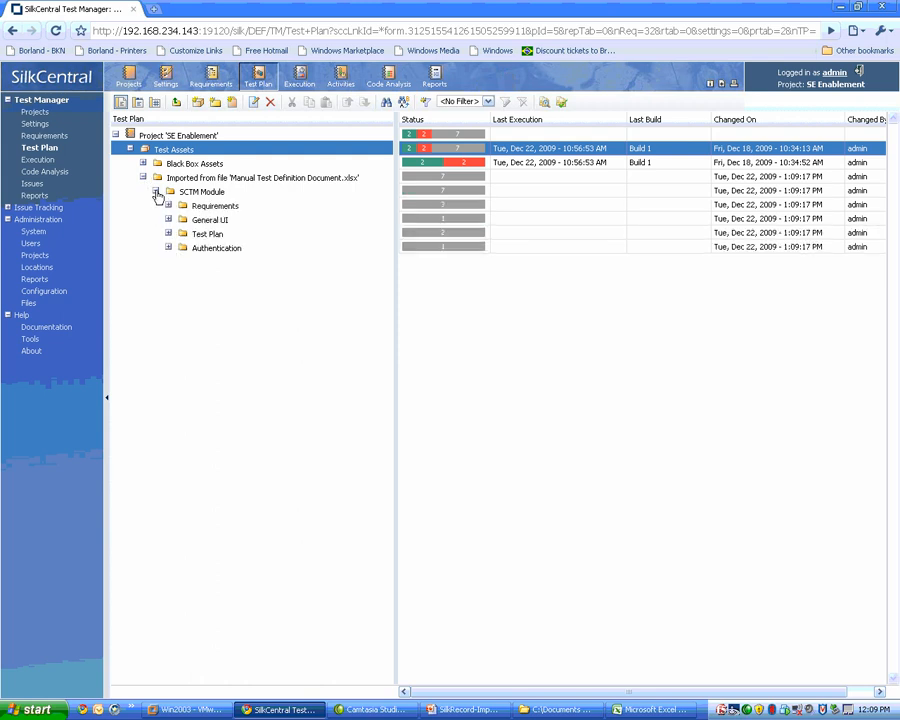
click(168, 205)
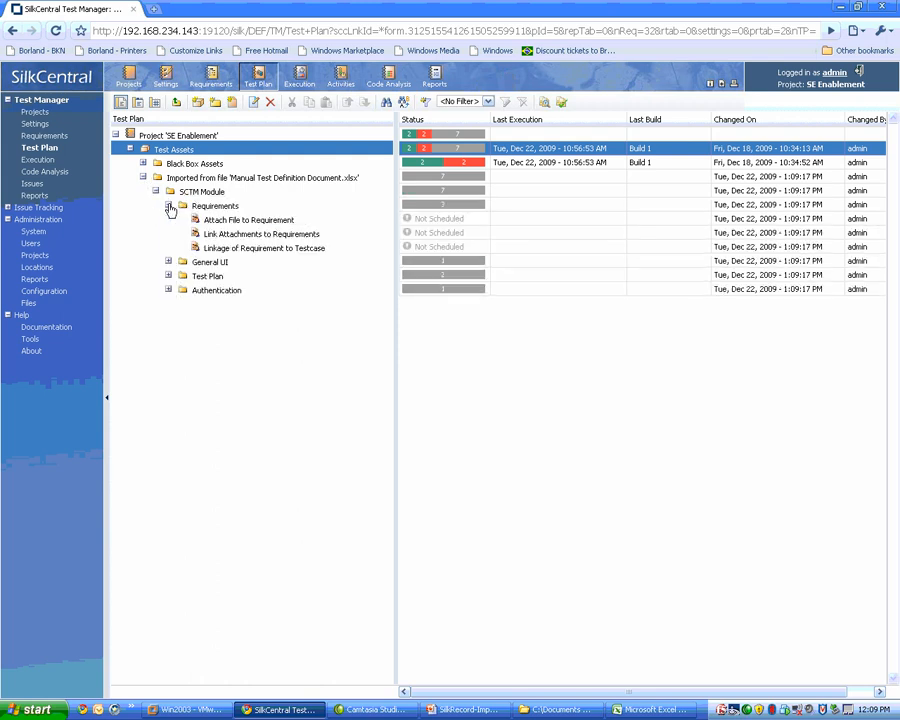
click(245, 221)
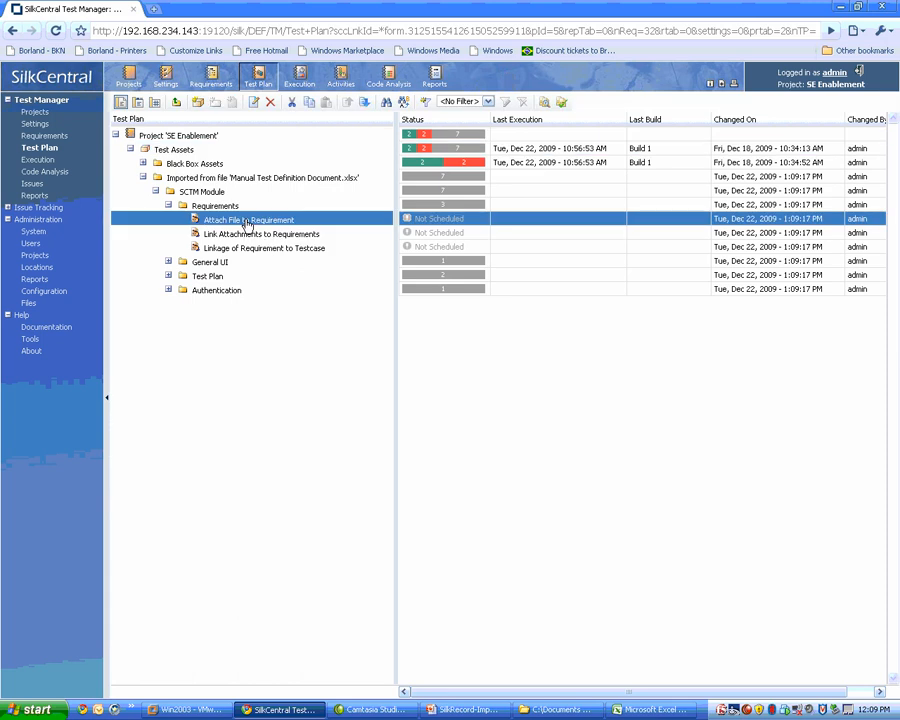
Check the properties, steps and attributes of the Attach File to Requirement test definition in the Test Plan view.
click(139, 103)
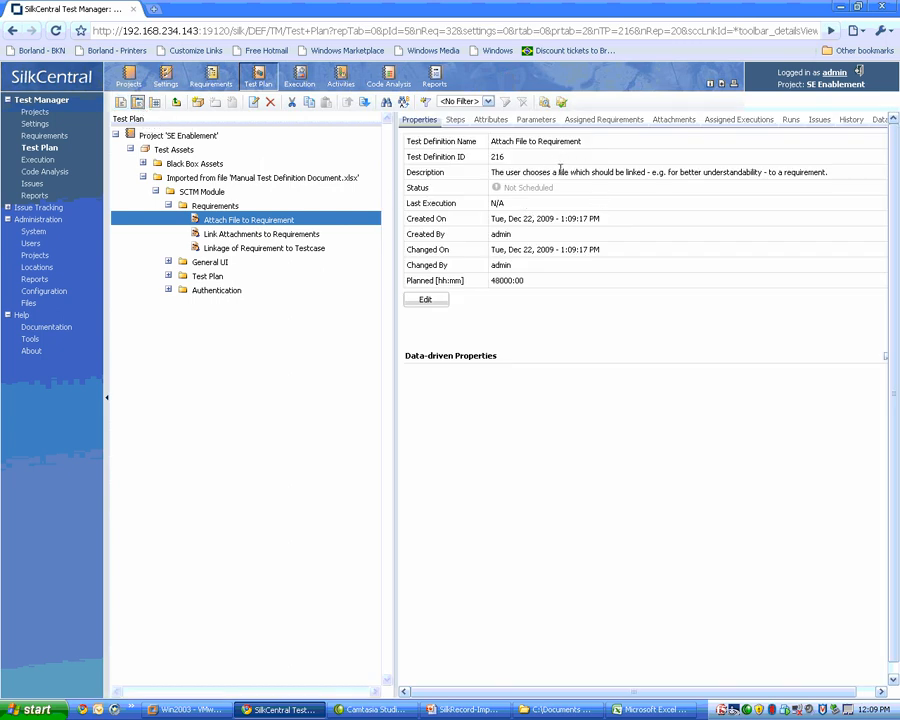
click(453, 122)
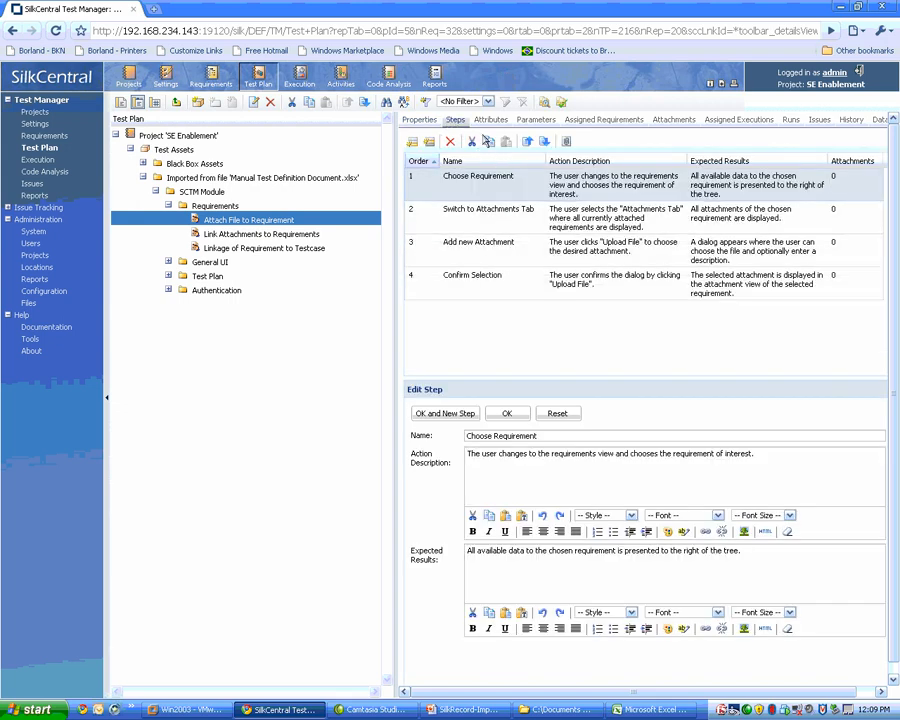
click(485, 120)
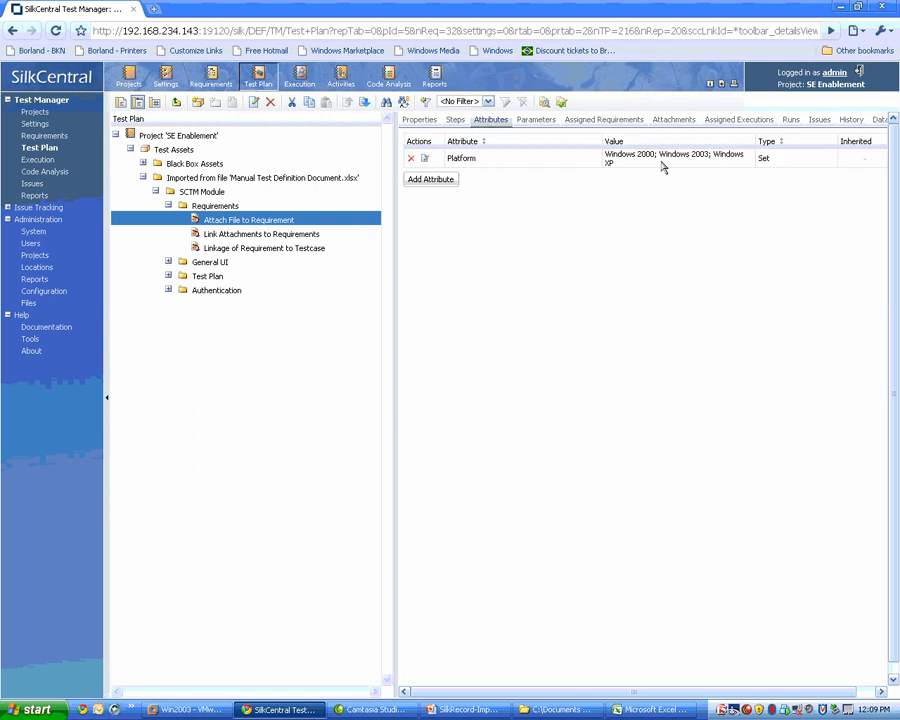